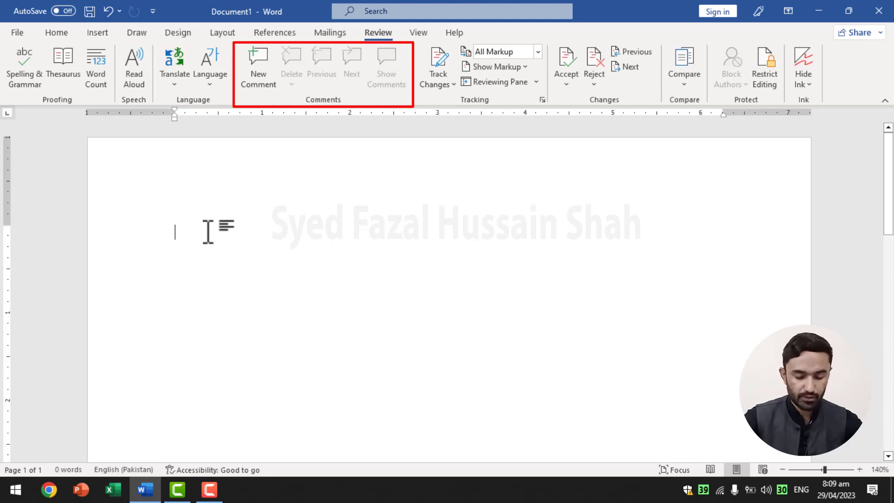
- Fill the blank document with sample paragraphs using the =rand() function
type("=")
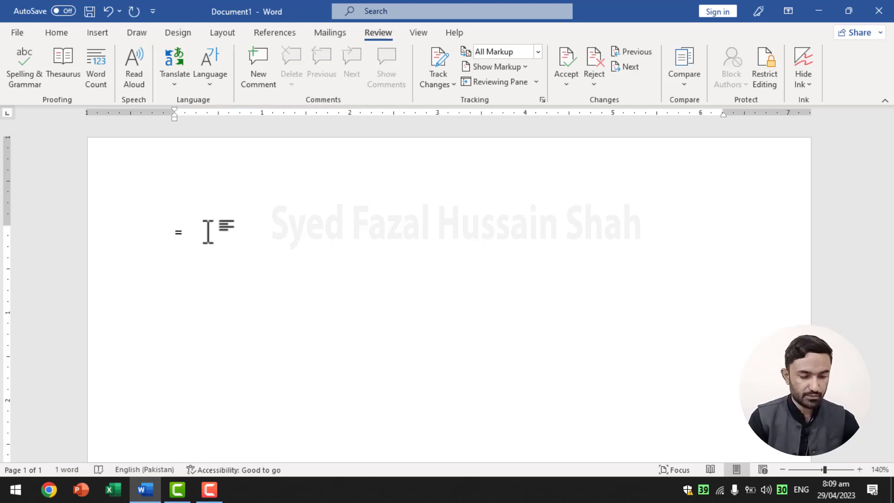
type("rand")
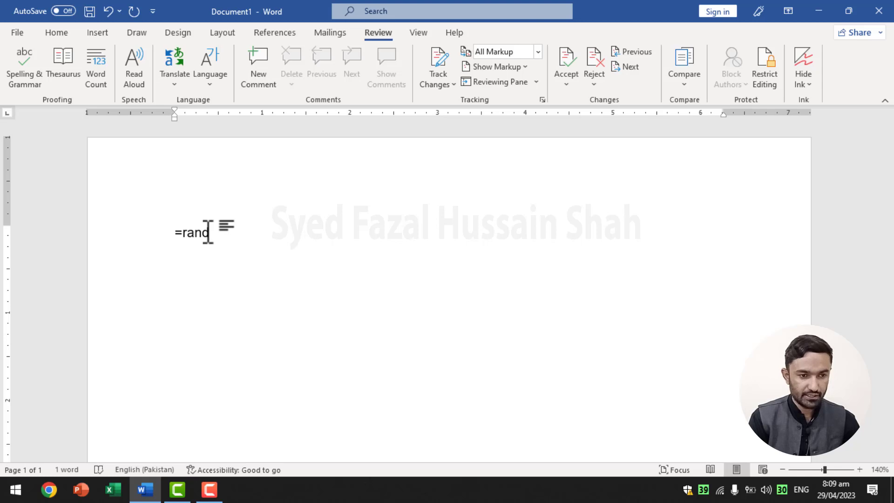
type("(")
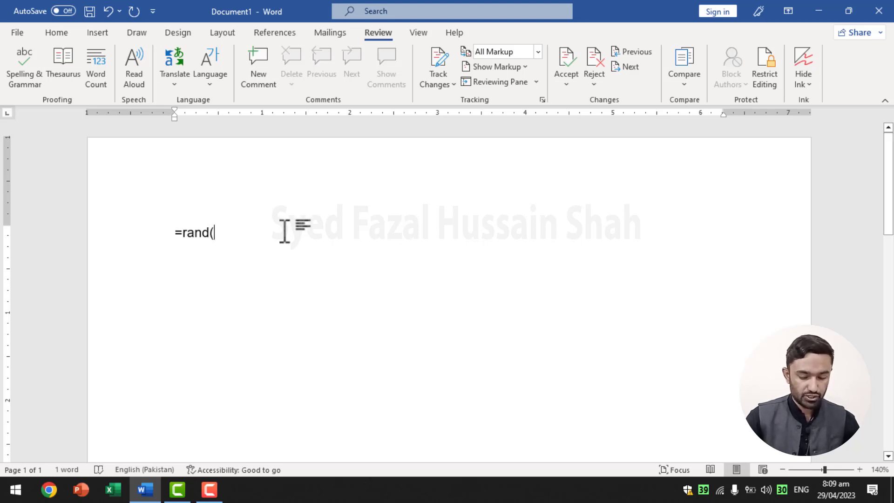
type(")")
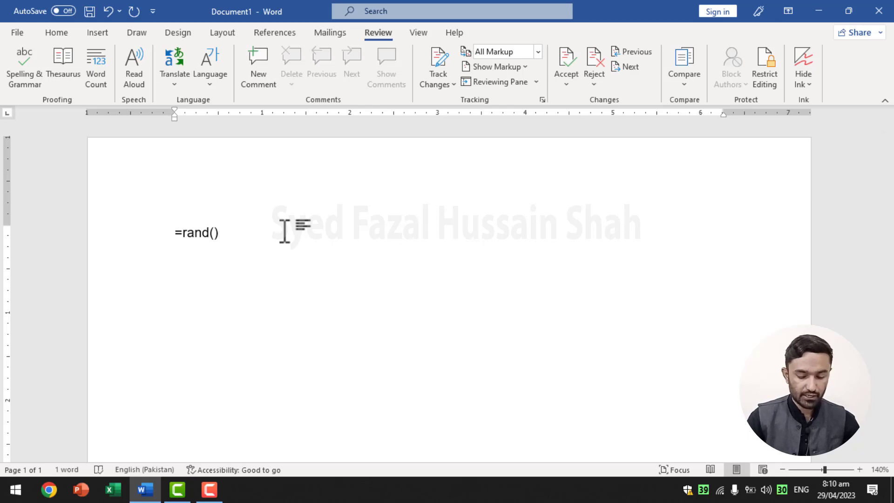
key("Return")
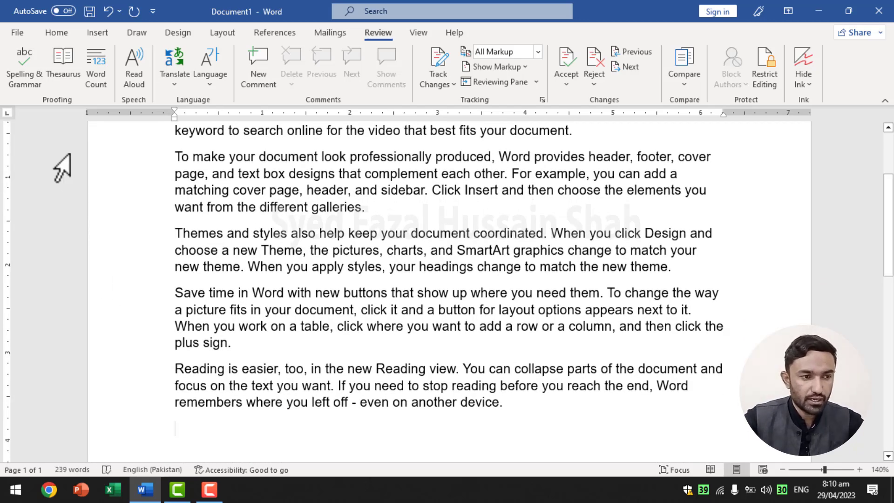
- Introduce misspellings in the first three paragraphs by changing "powerful" to "powrful", "professionally" to "professonally" and "coordinated" to "coodinated"
scroll(380, 280, "up", 3)
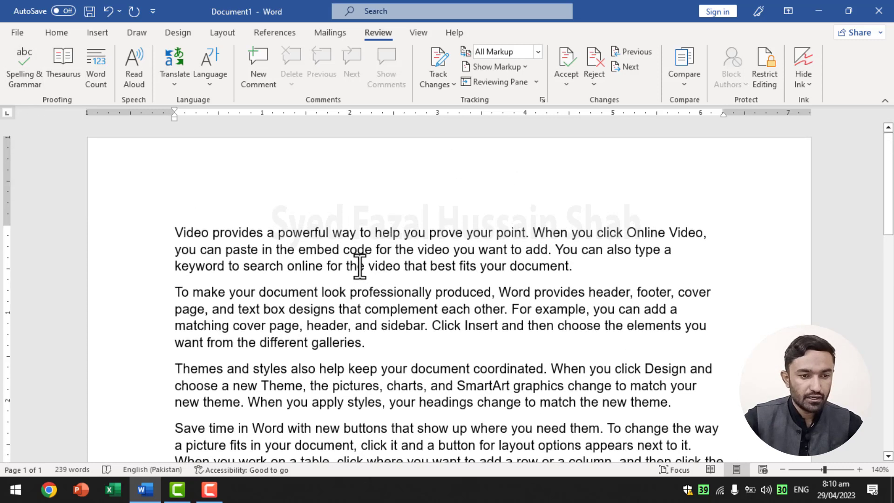
left_click(311, 233)
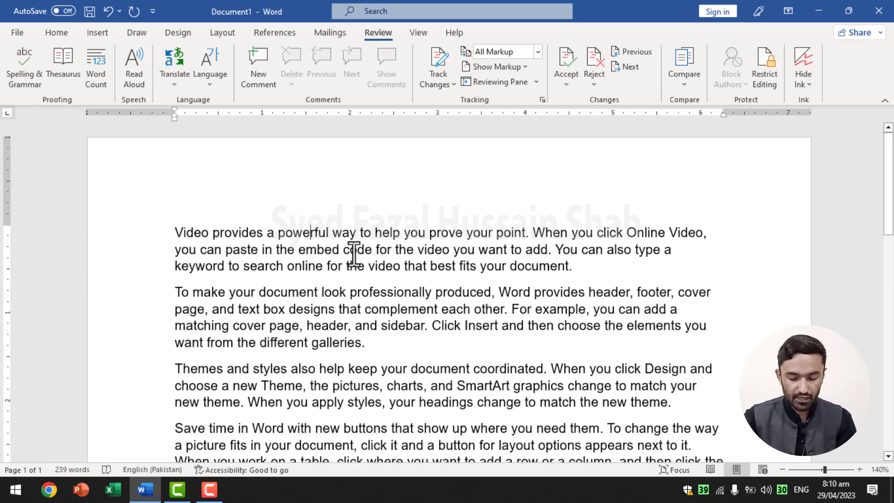
key("BackSpace")
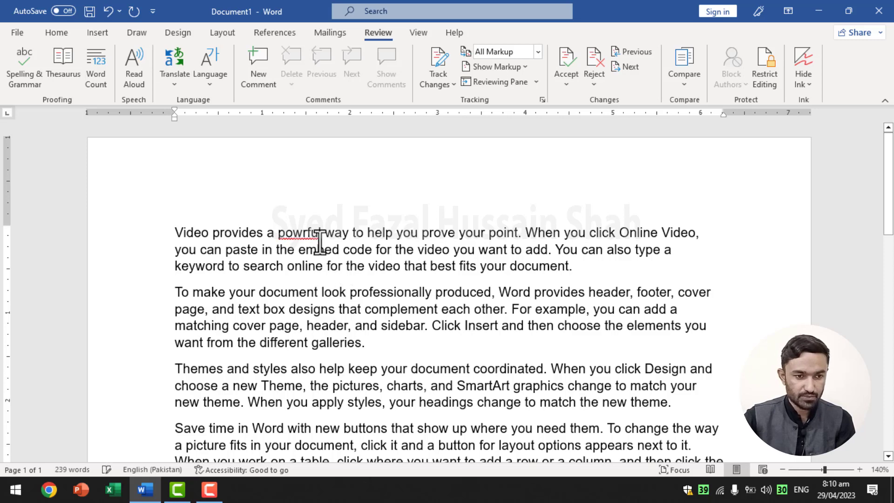
left_click(396, 293)
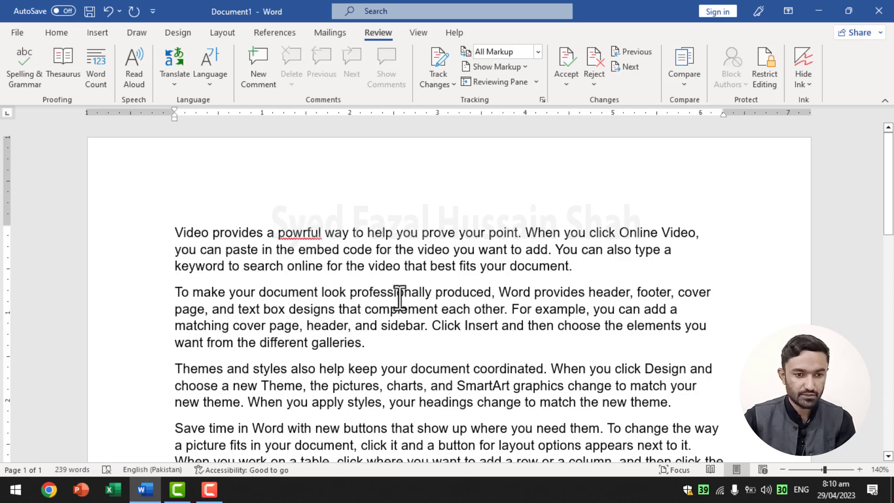
key("BackSpace")
left_click(397, 309)
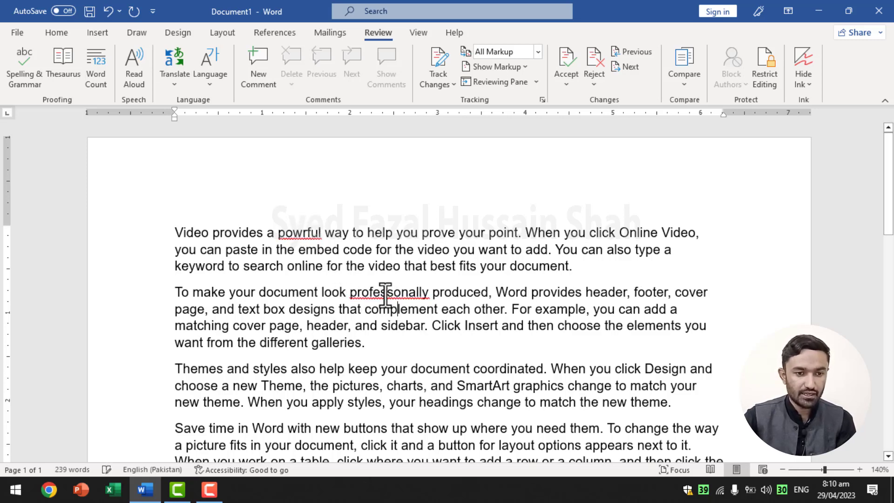
left_click(500, 369)
key("BackSpace")
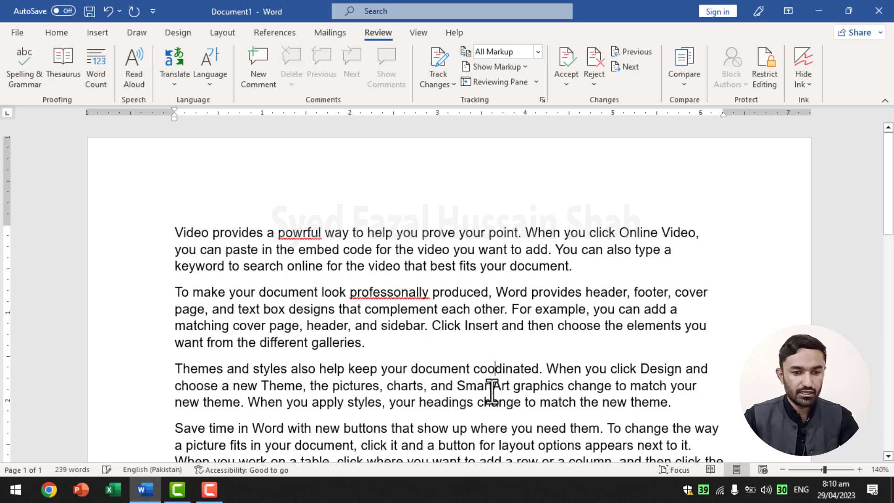
key("Down")
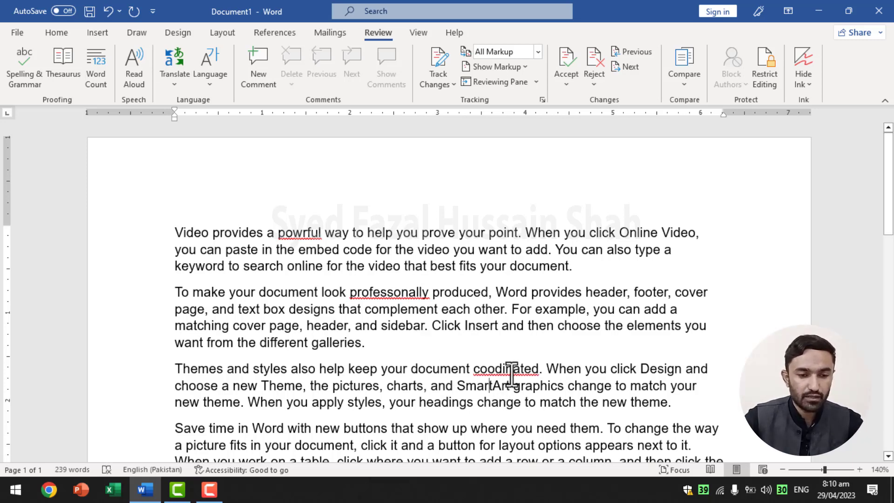
- Run the spelling and grammar check from the first line, accepting the suggestions "powerful", "professionally" and "coordinated"
left_click(225, 235)
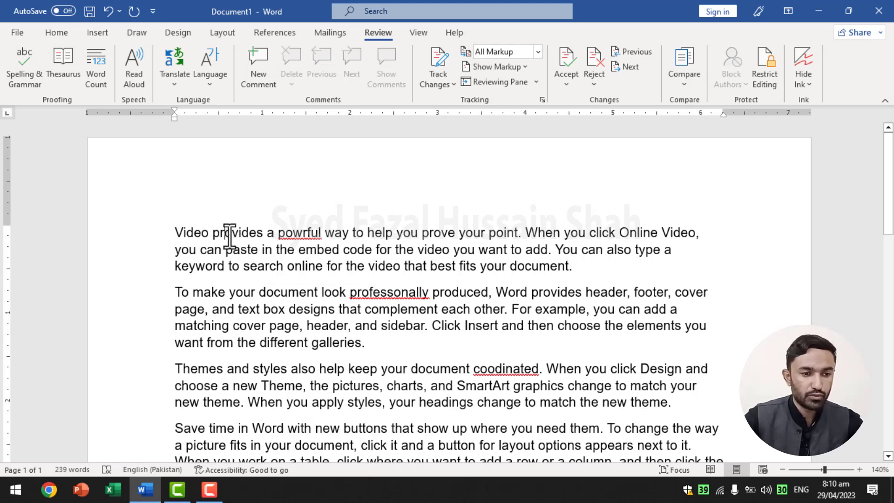
left_click(32, 77)
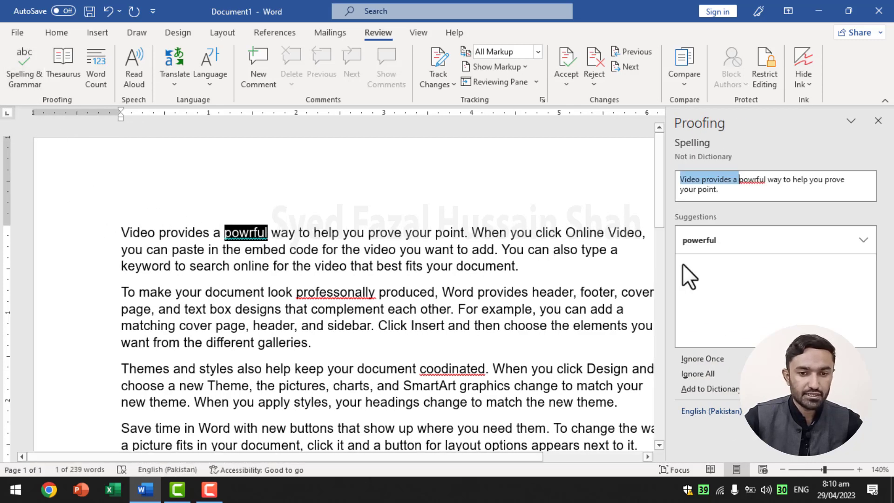
left_click(732, 238)
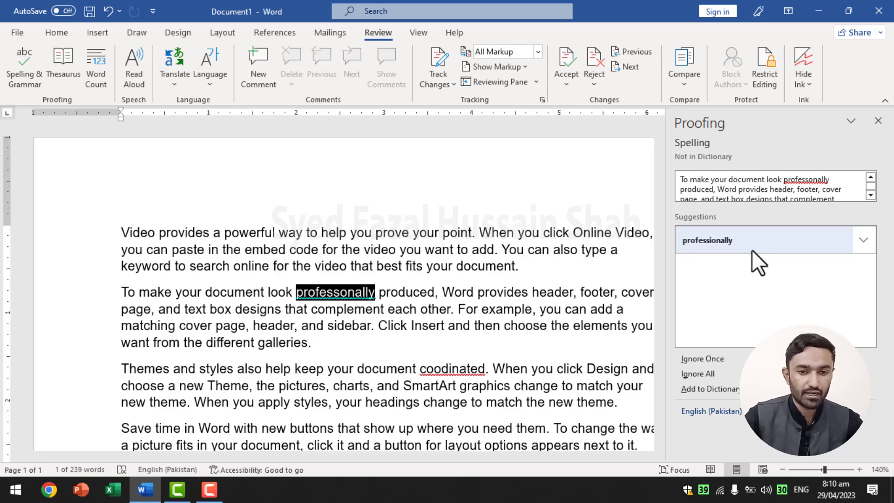
left_click(722, 238)
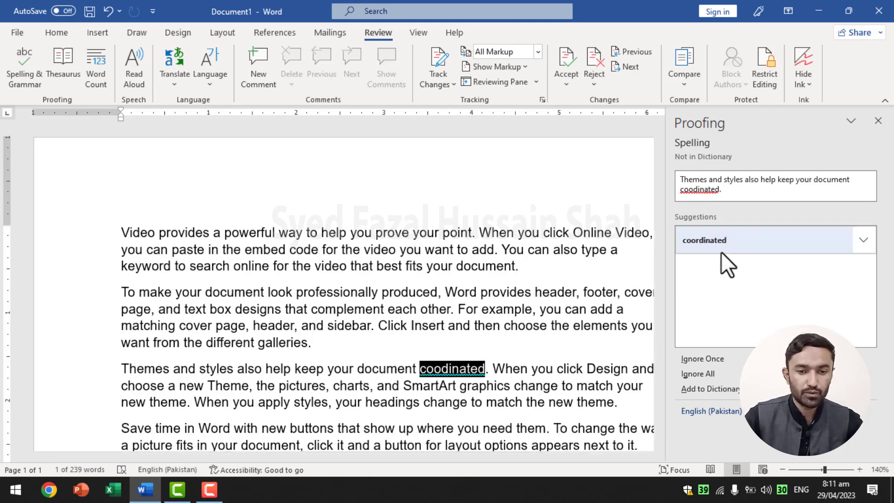
left_click(741, 236)
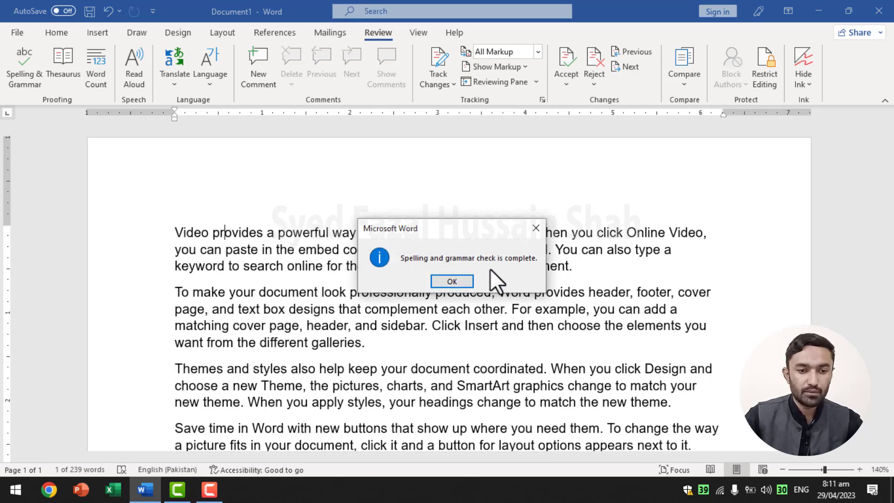
left_click(457, 282)
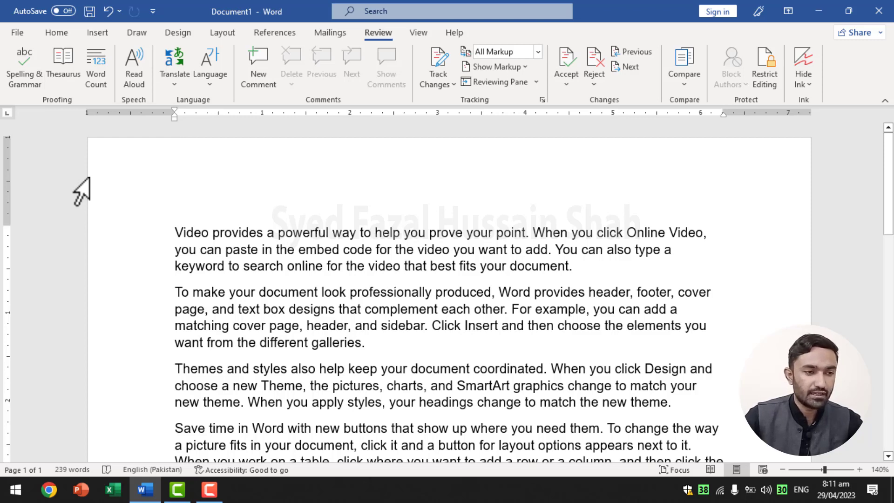
- Look up synonyms for "professionally" from the second paragraph in the thesaurus and browse the list
left_click(61, 72)
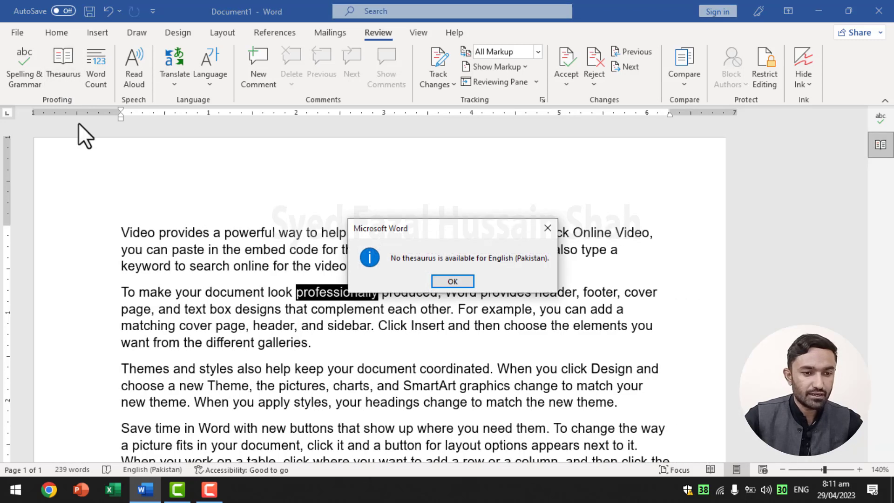
left_click(446, 282)
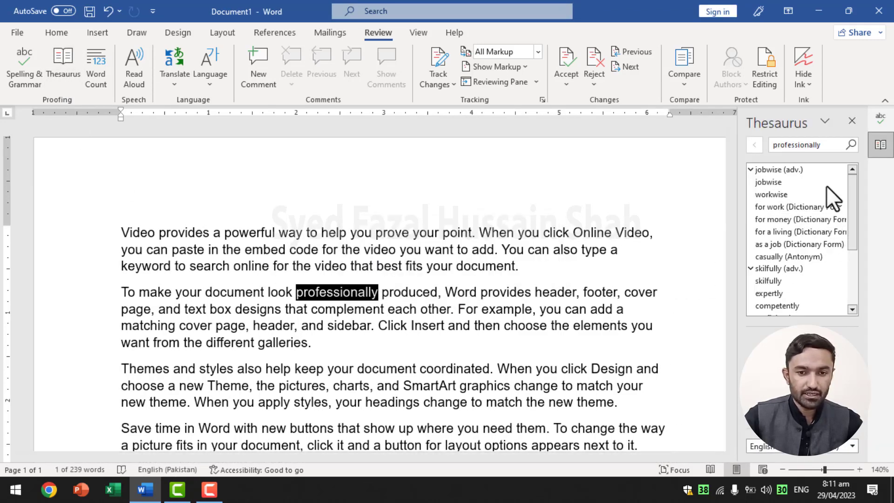
scroll(817, 248, "down", 2)
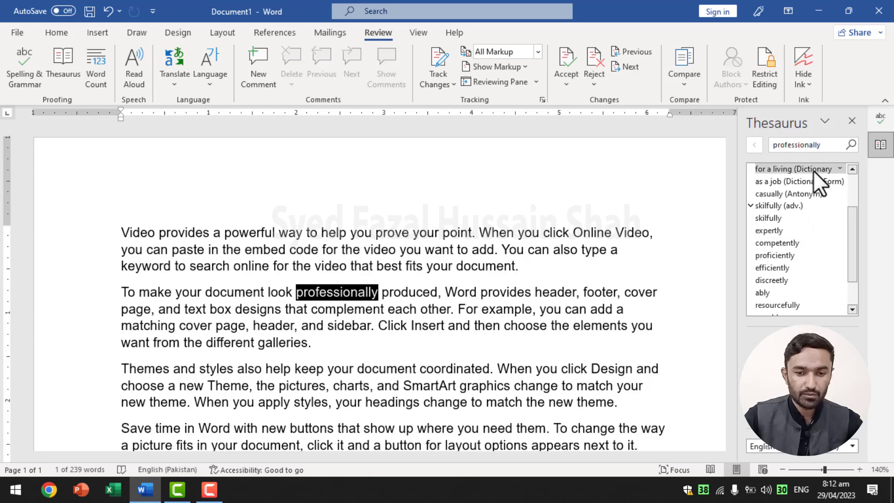
scroll(820, 250, "down", 2)
scroll(818, 256, "up", 5)
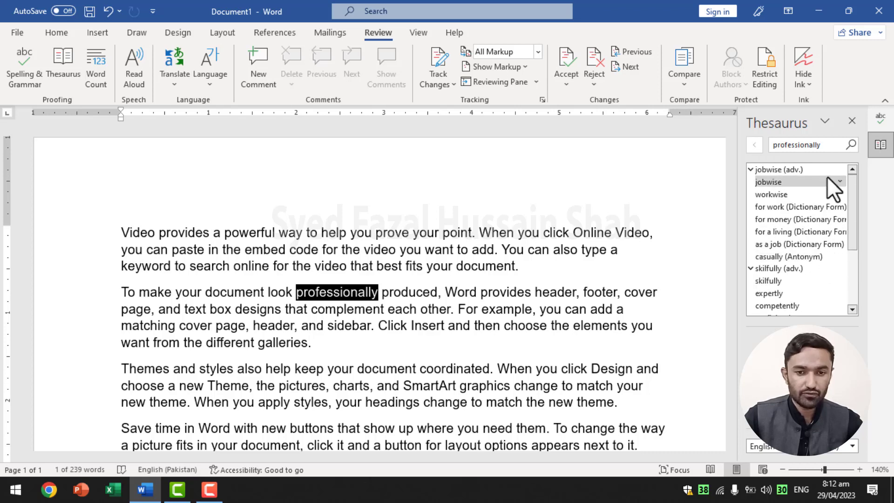
- Search the thesaurus for "professional" and for "profession"
left_click(825, 142)
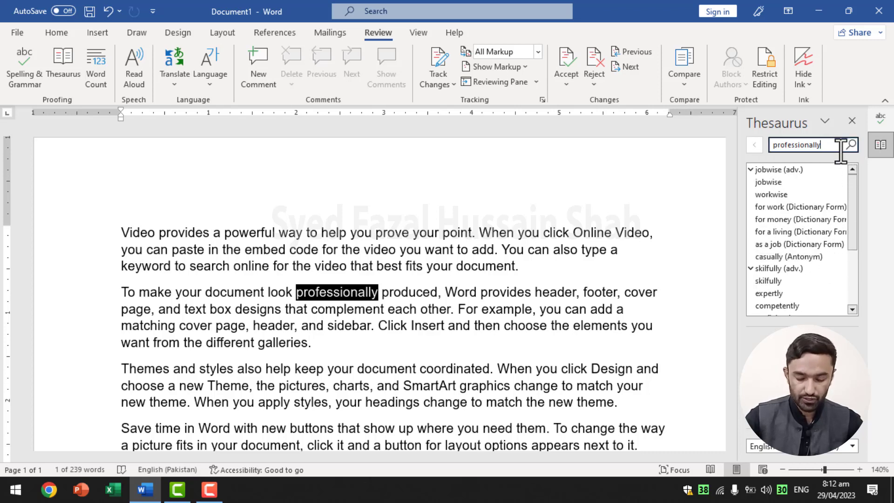
key("BackSpace")
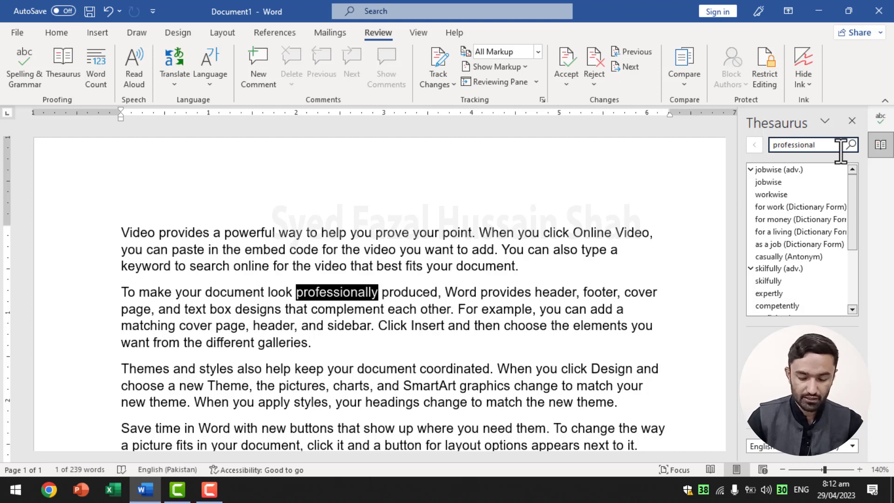
key("Return")
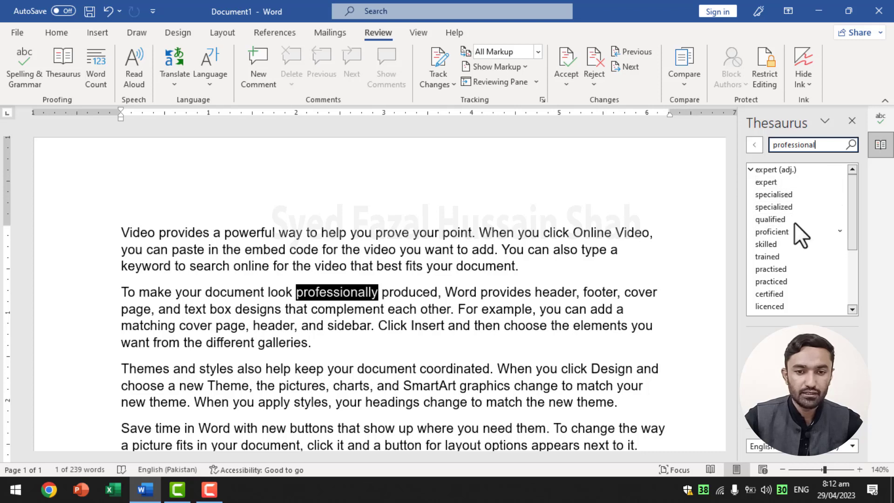
key("BackSpace")
key("BackSpace")
key("Return")
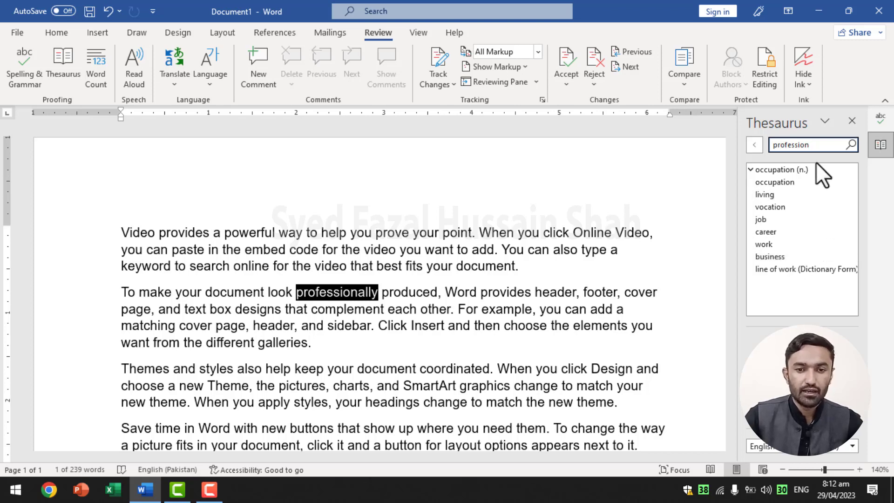
- Search the thesaurus for "comments" and look through the listed synonyms
left_click_drag(818, 148, 768, 144)
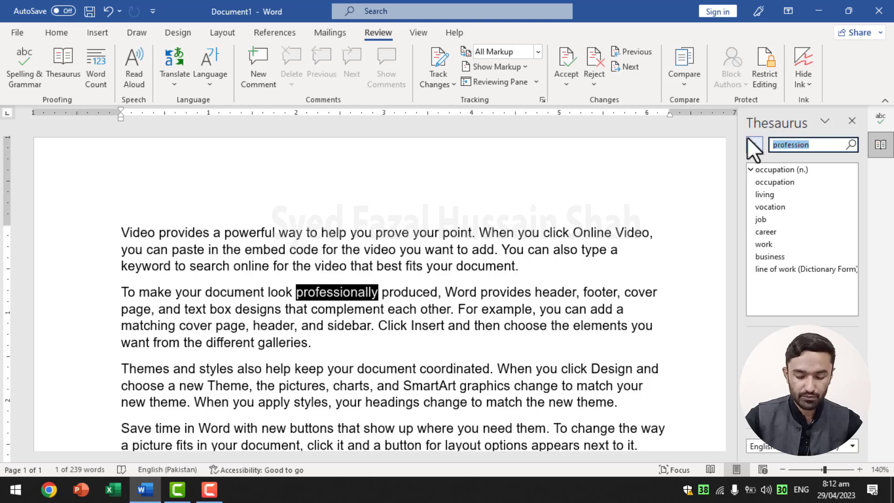
key("BackSpace")
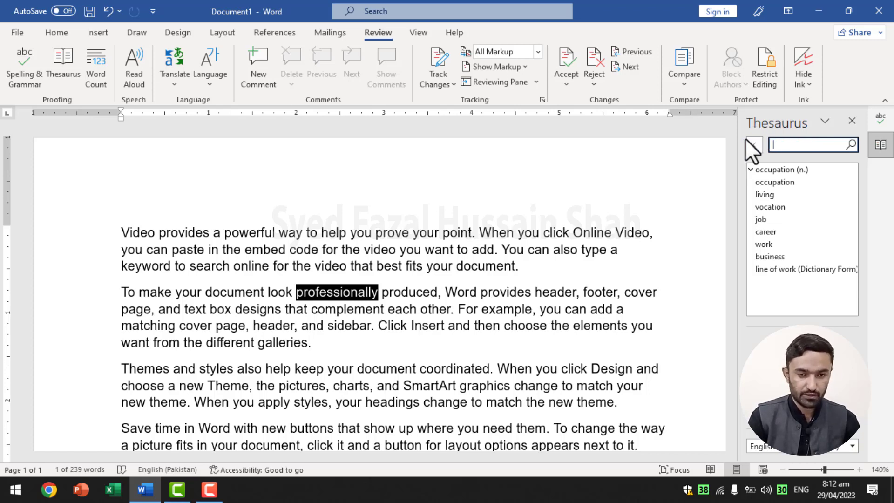
type("comment")
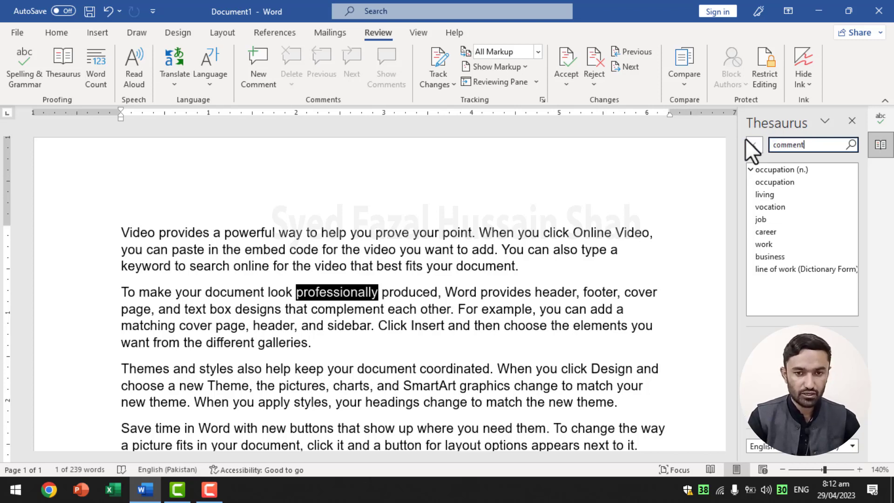
type("s")
key("Return")
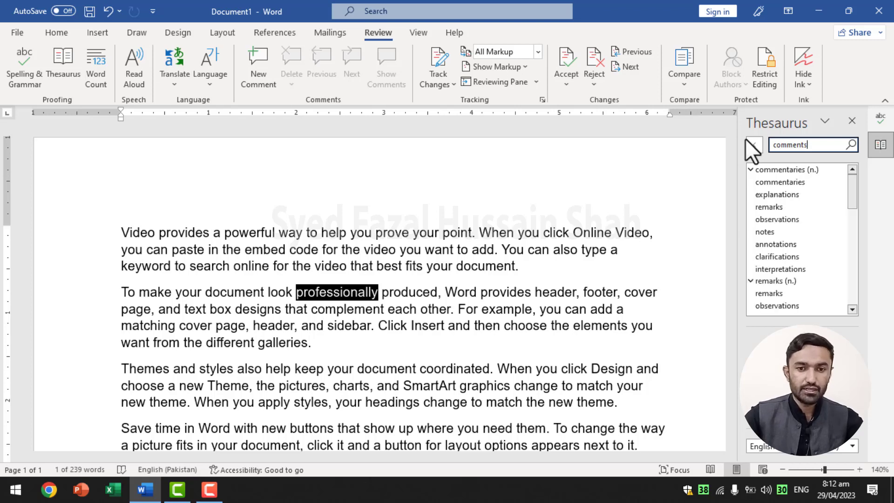
scroll(787, 217, "down", 2)
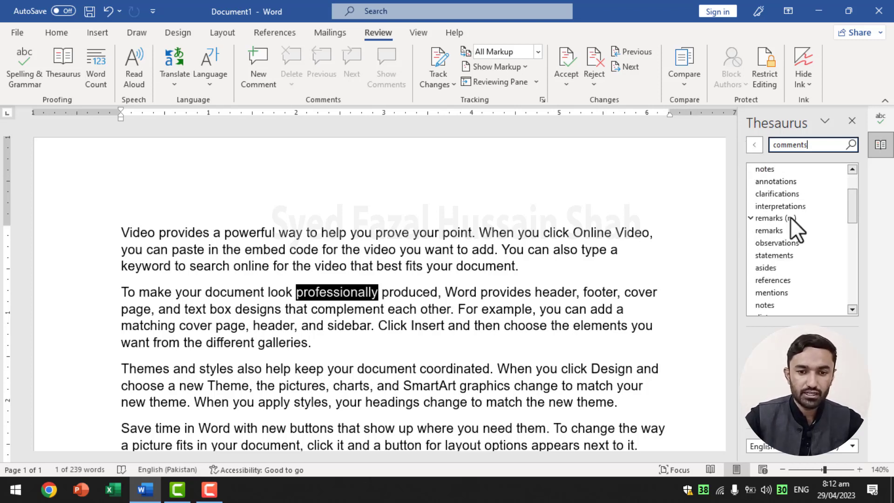
scroll(790, 217, "down", 1)
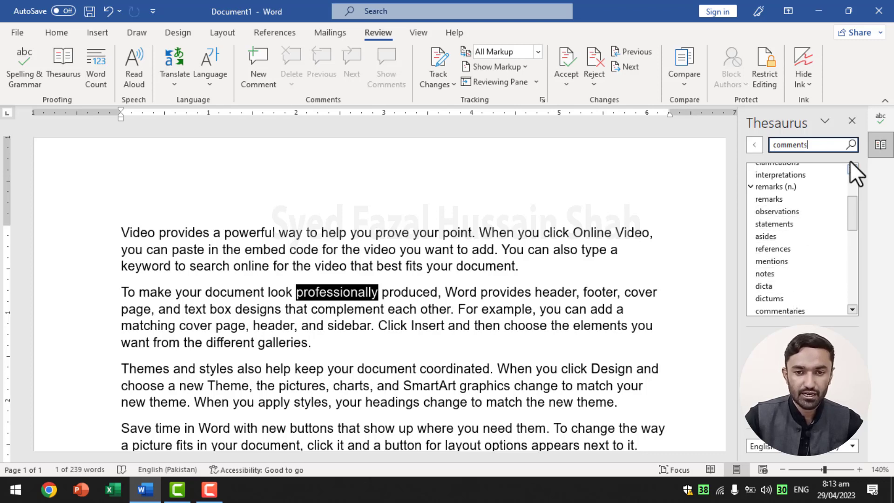
- Close the thesaurus and the paused spelling check to return to the full document view
left_click(851, 120)
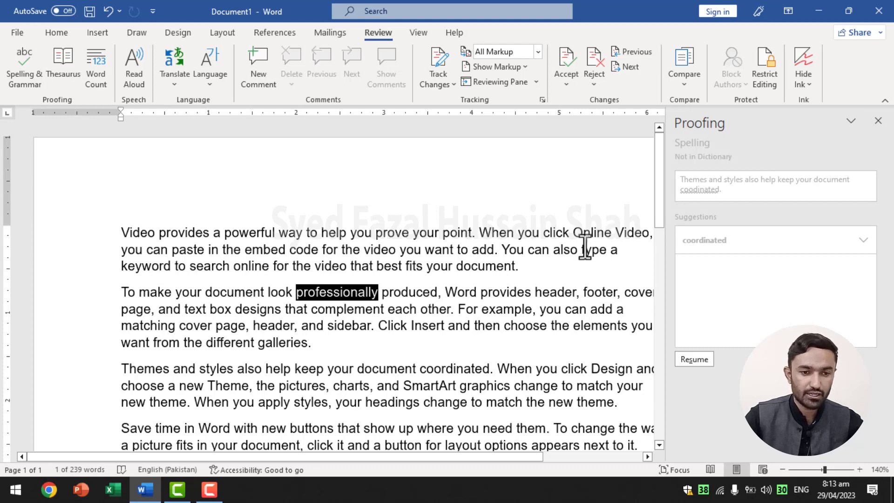
left_click(599, 238)
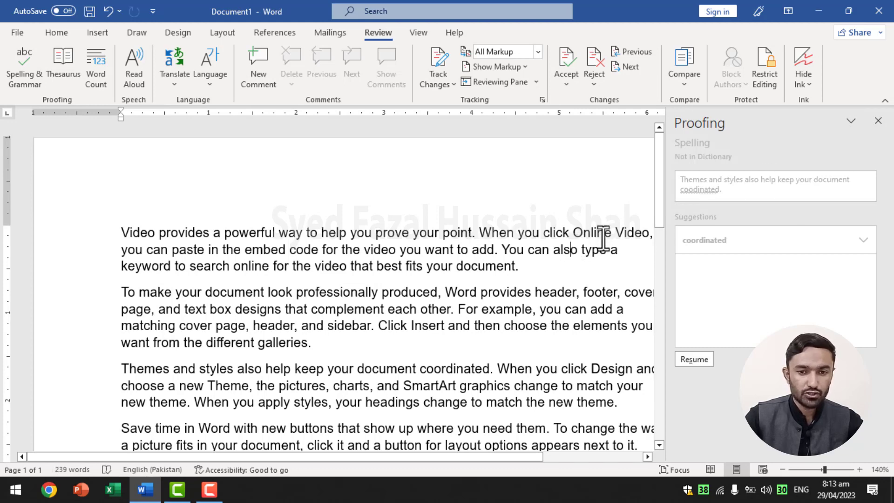
left_click(878, 121)
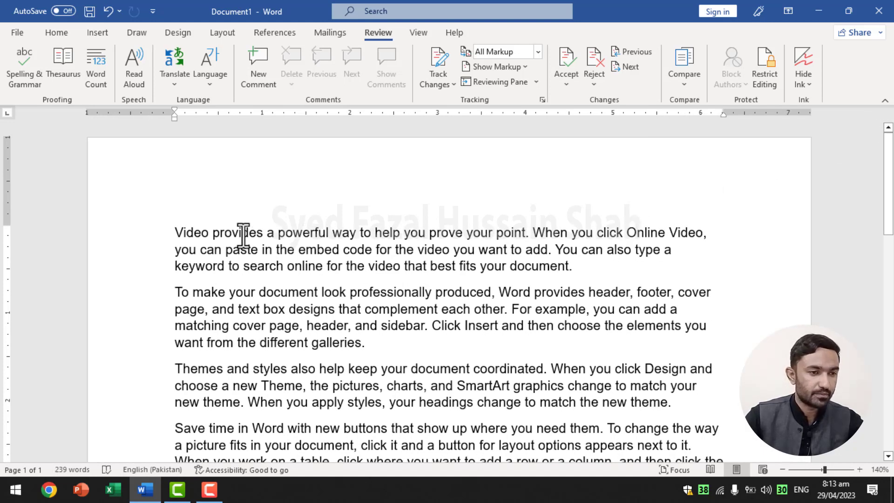
- Check the word count statistics for the whole document and for the second and third paragraphs only
left_click(98, 79)
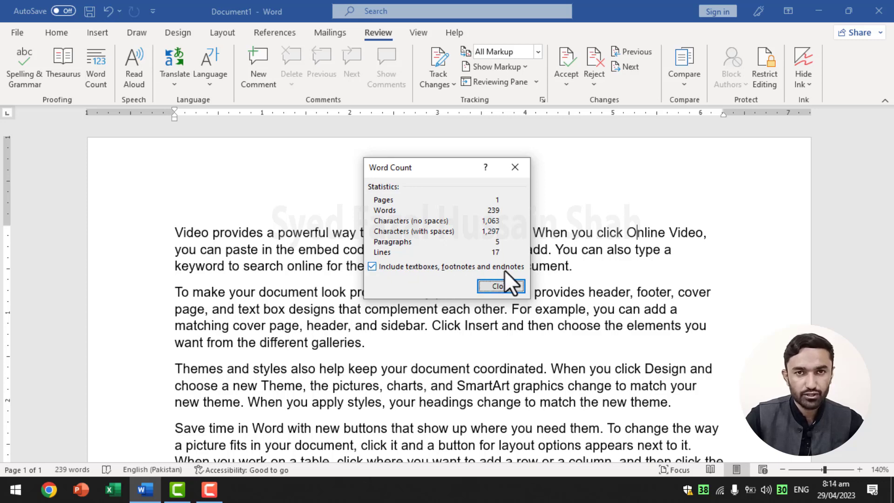
left_click(507, 283)
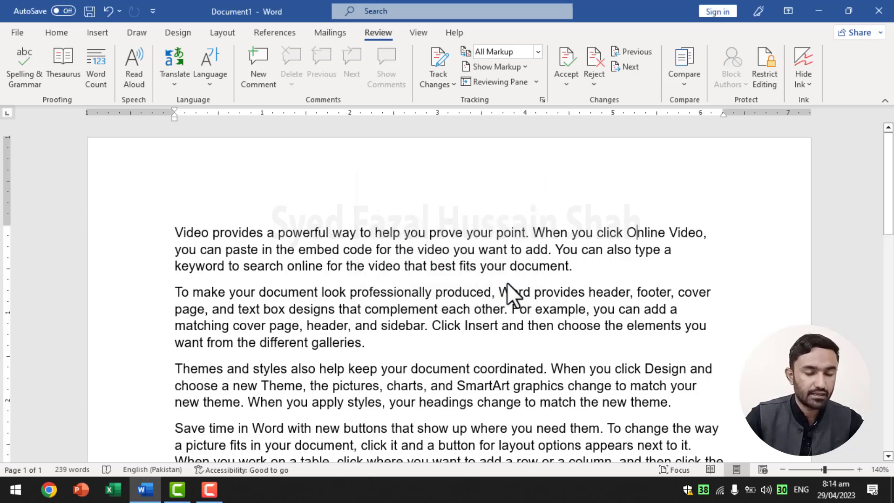
scroll(372, 286, "down", 3)
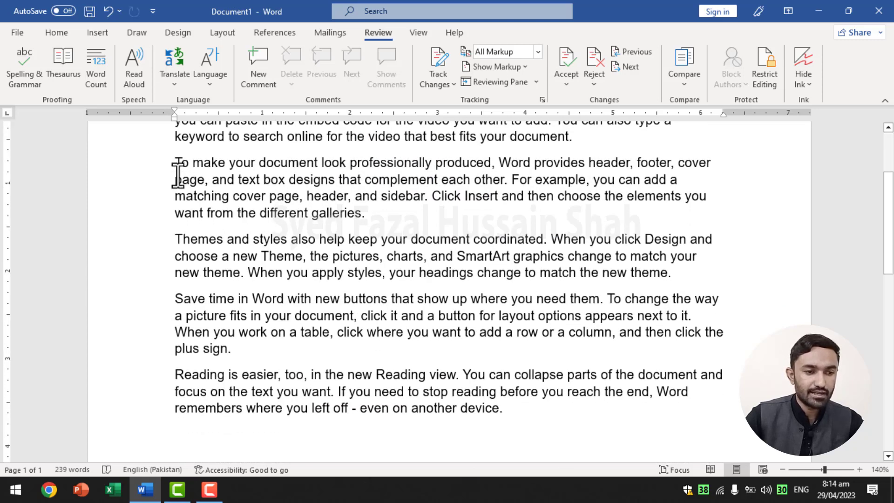
left_click_drag(176, 164, 676, 275)
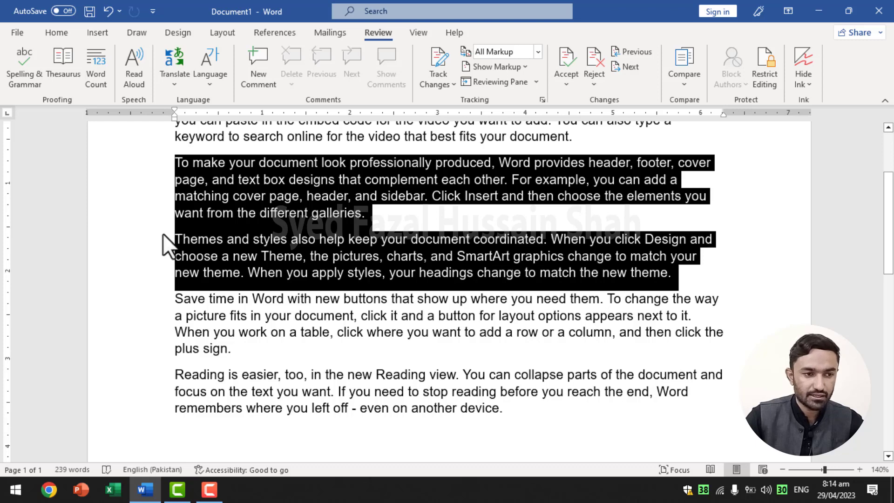
left_click(91, 76)
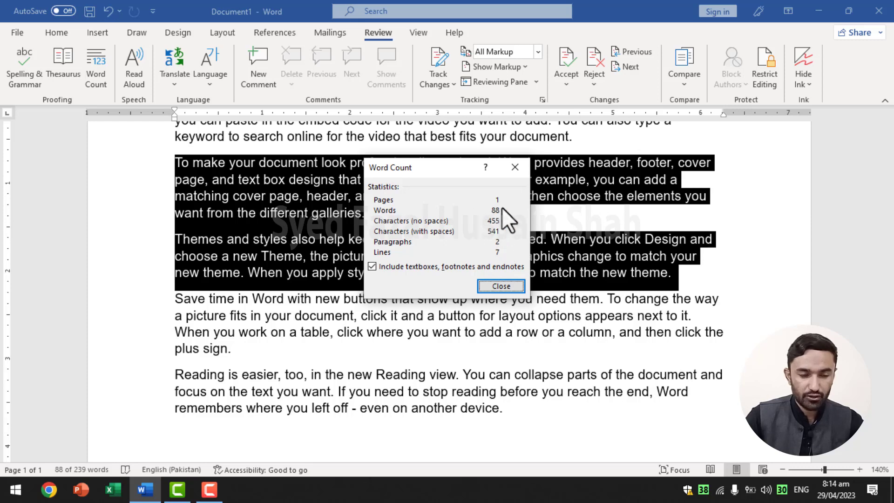
left_click(518, 171)
left_click(509, 256)
- Select the first paragraph of the document and have it read aloud
scroll(512, 256, "up", 3)
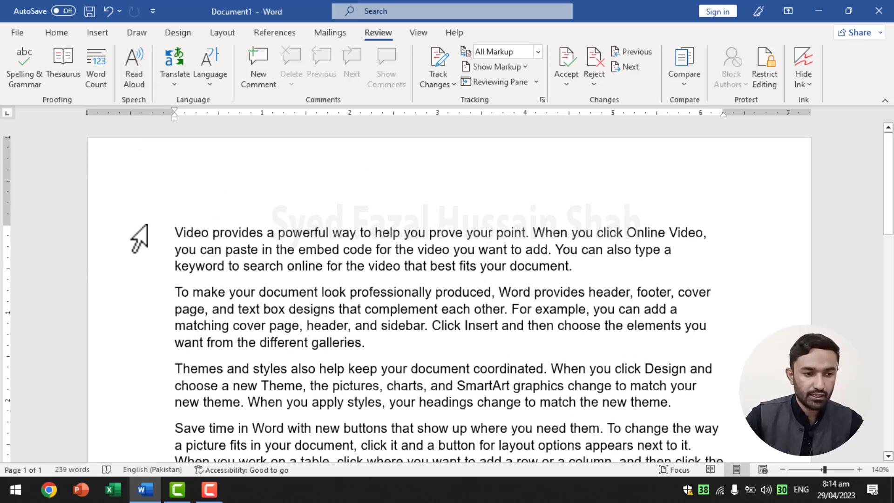
double_click(138, 244)
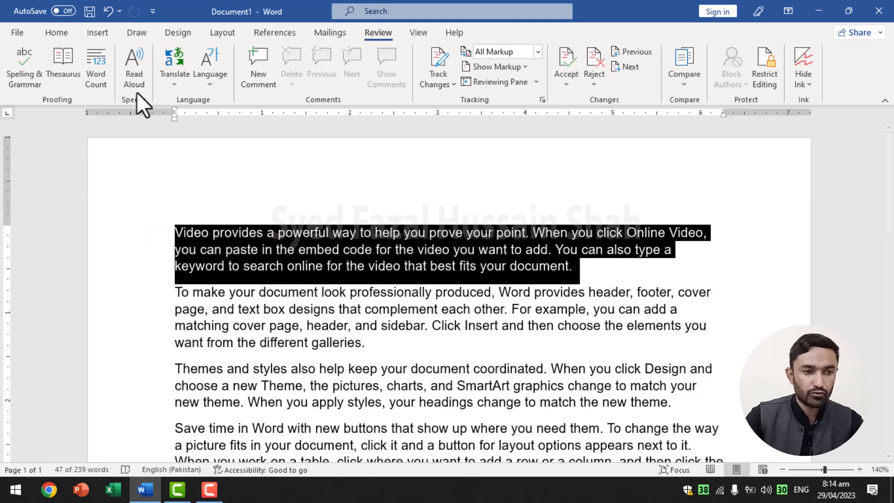
left_click(135, 71)
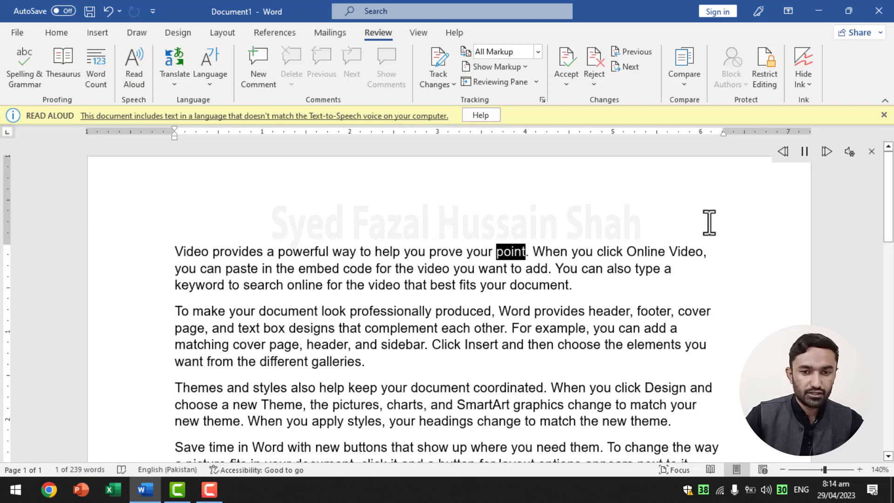
- Lower the Read Aloud reading speed slightly after checking the voice choices, and end the reading along with its language notice
left_click(848, 152)
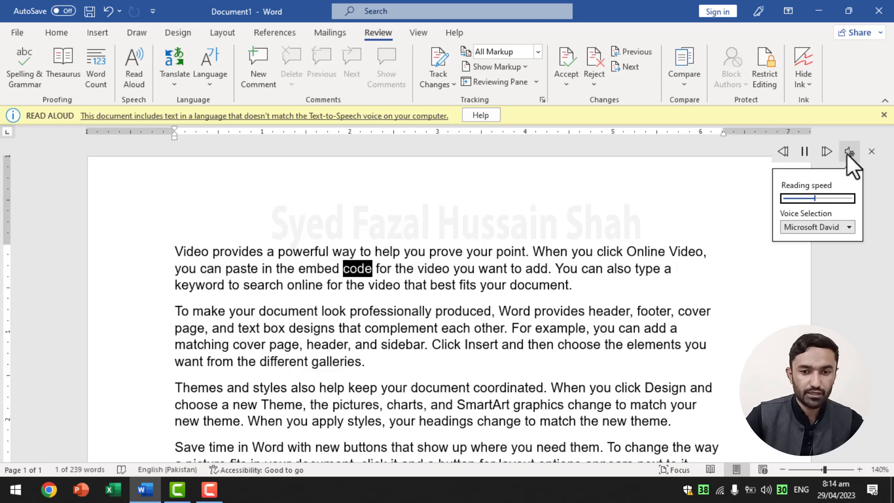
left_click(832, 224)
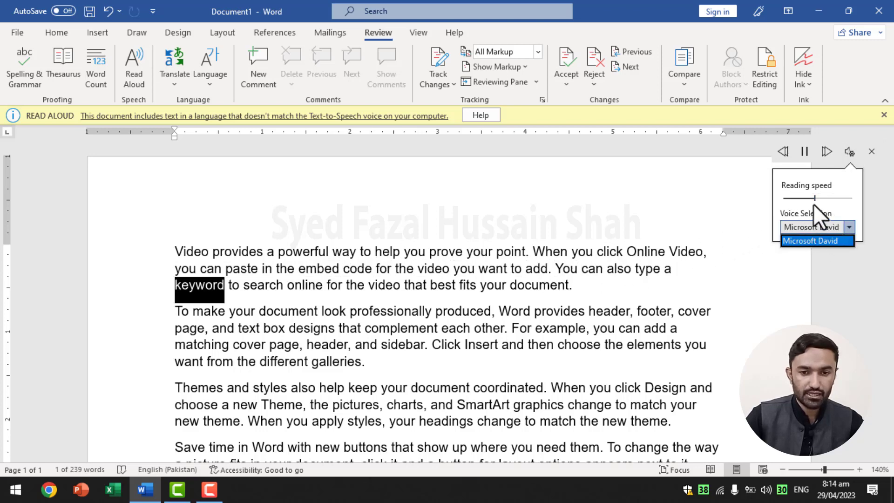
mouse_move(814, 202)
left_mouse_down()
mouse_move(825, 201)
mouse_move(805, 203)
left_mouse_up()
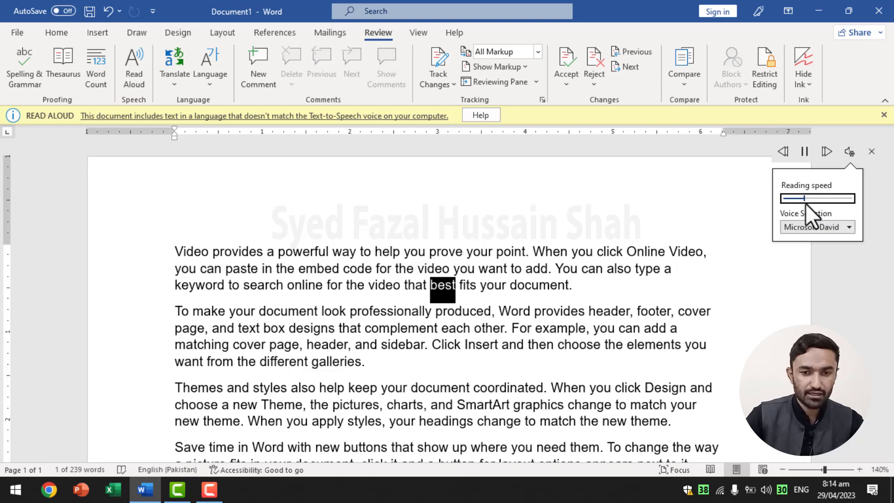
left_click(870, 152)
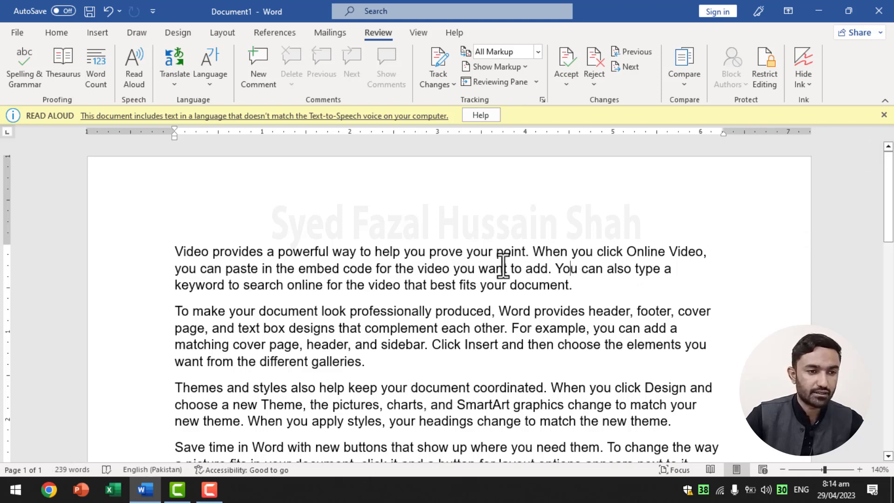
left_click(883, 114)
left_click(435, 249)
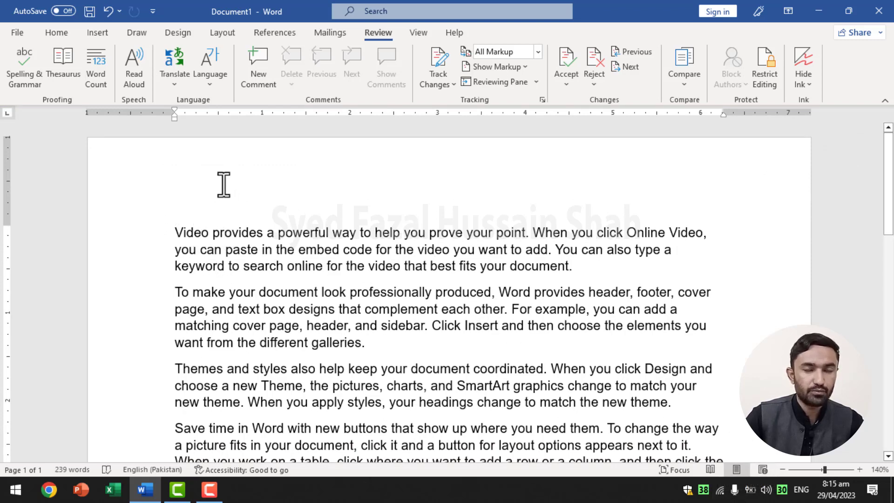
- Translate the selected first paragraph from English to Urdu in the Translator
left_click(172, 66)
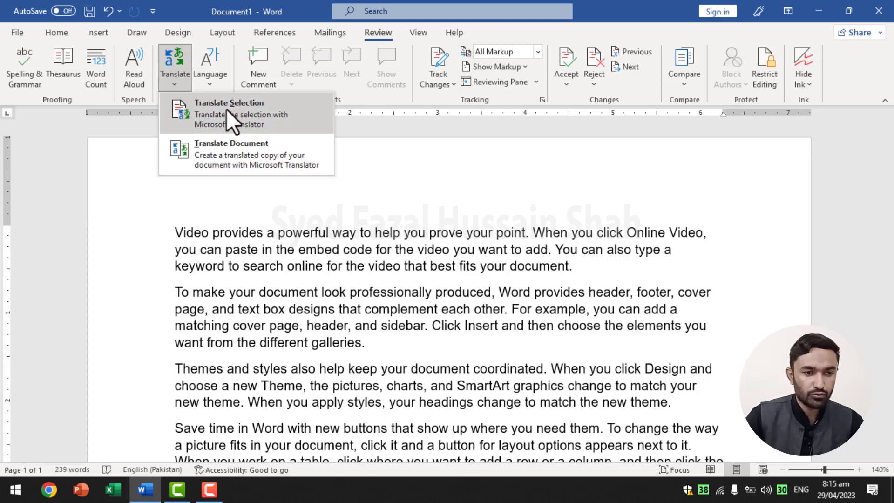
left_click(174, 236)
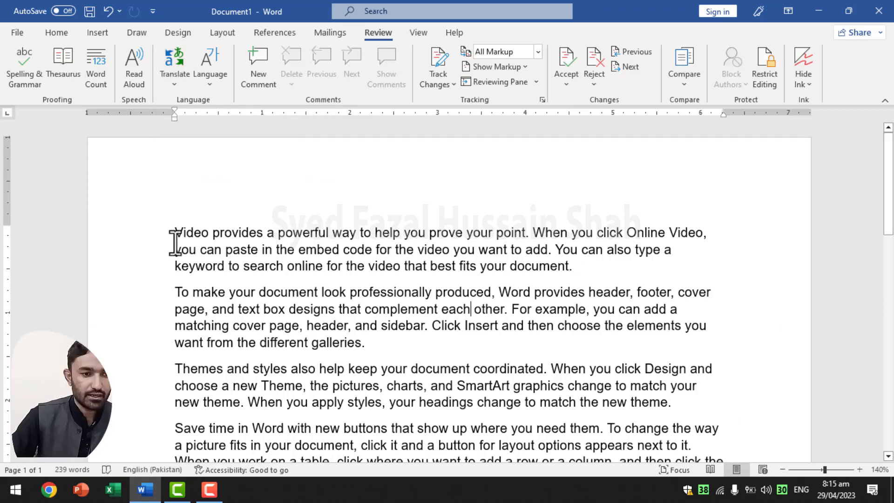
left_click_drag(161, 232, 144, 269)
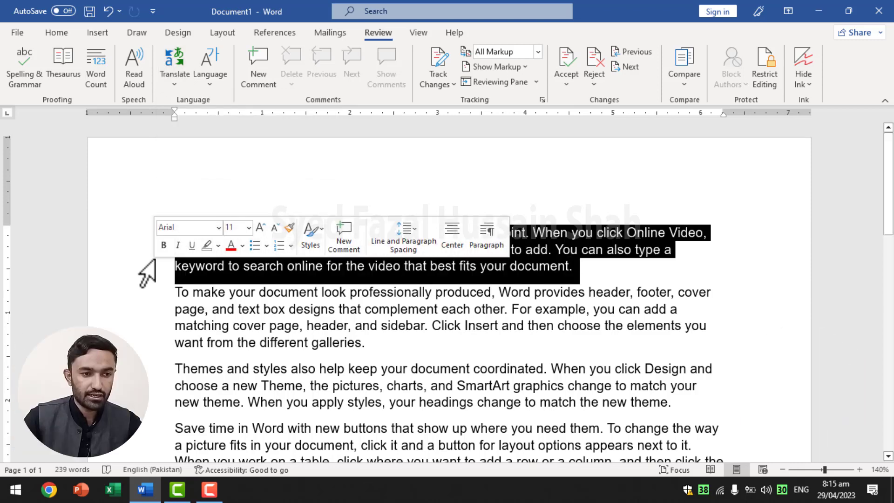
left_click(178, 63)
left_click(231, 112)
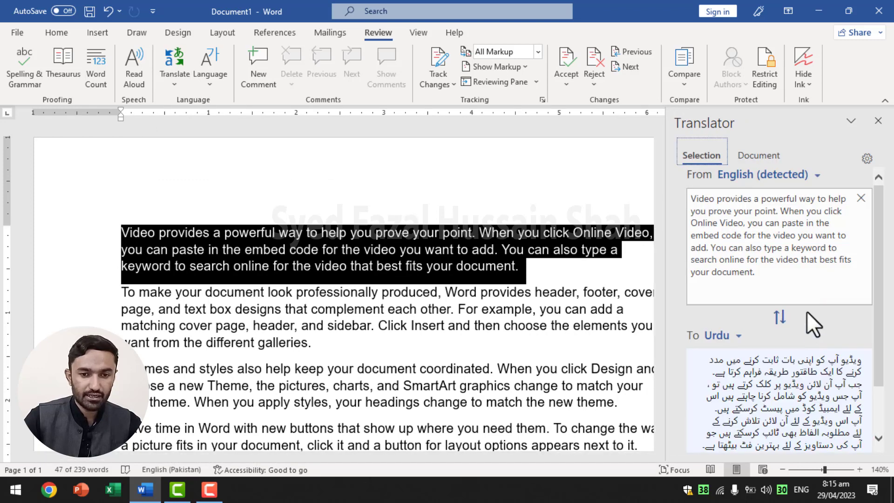
scroll(810, 315, "down", 3)
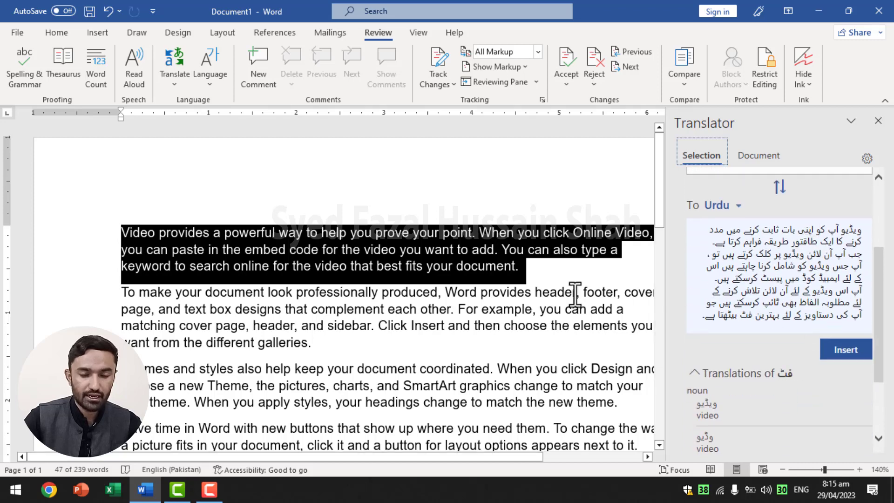
- Insert the Urdu translation on a new line directly below the first paragraph
left_click(554, 275)
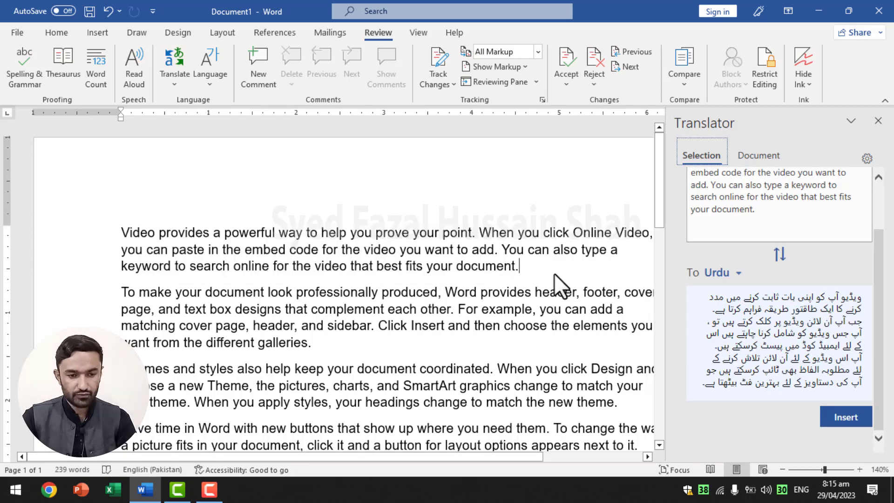
key("Return")
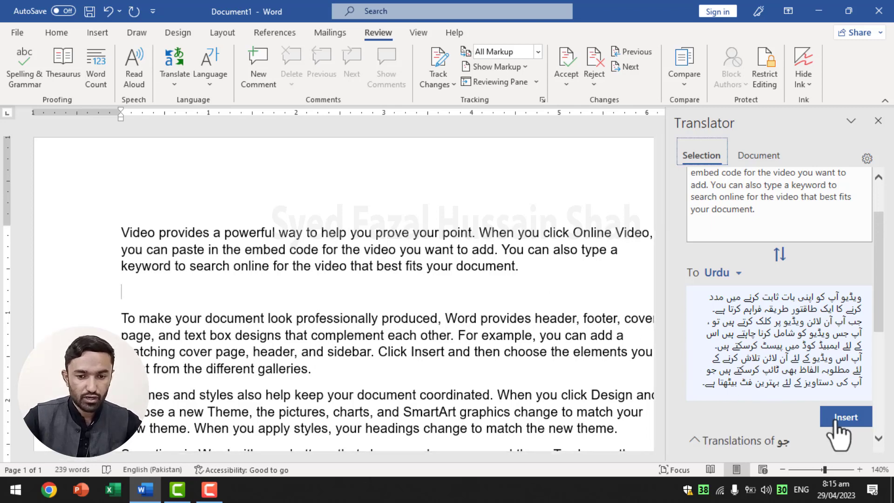
left_click(837, 419)
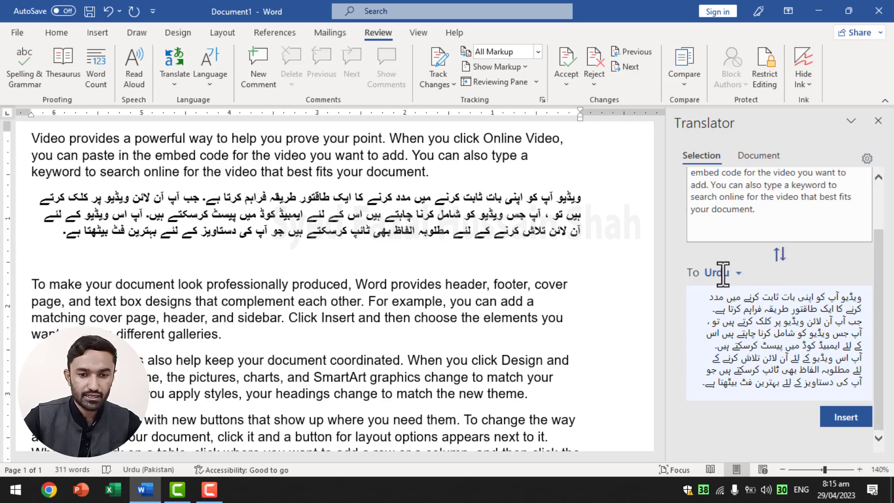
- View the available target languages for the selection translation and close the Translator
scroll(729, 275, "up", 3)
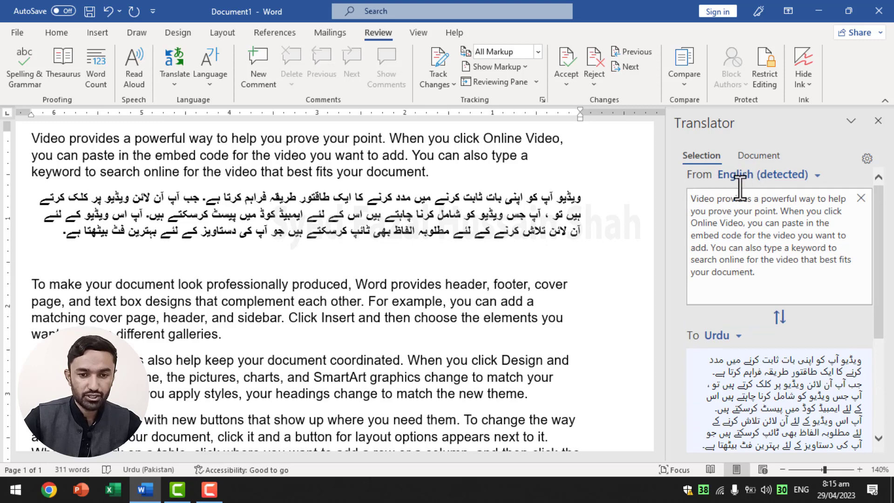
left_click(738, 341)
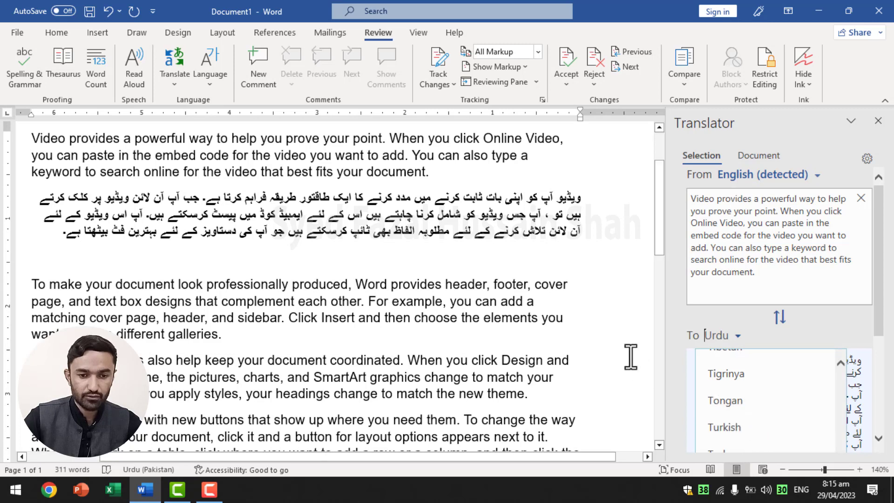
left_click(585, 308)
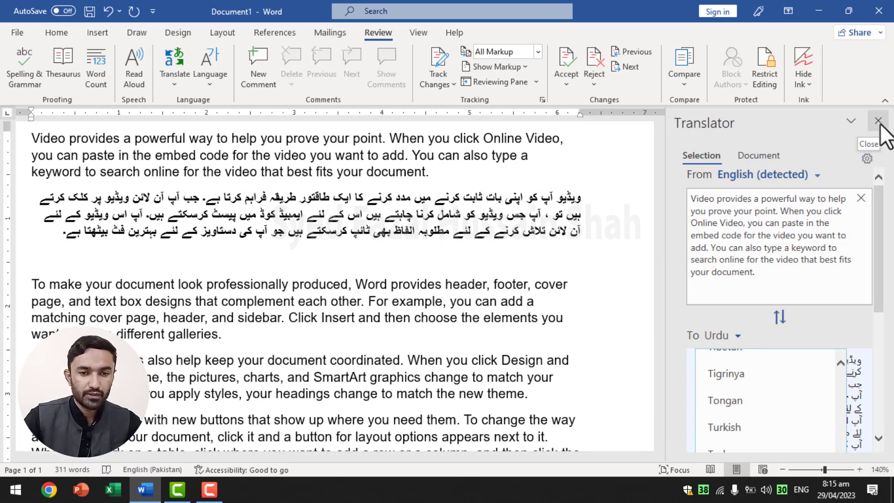
left_click(877, 121)
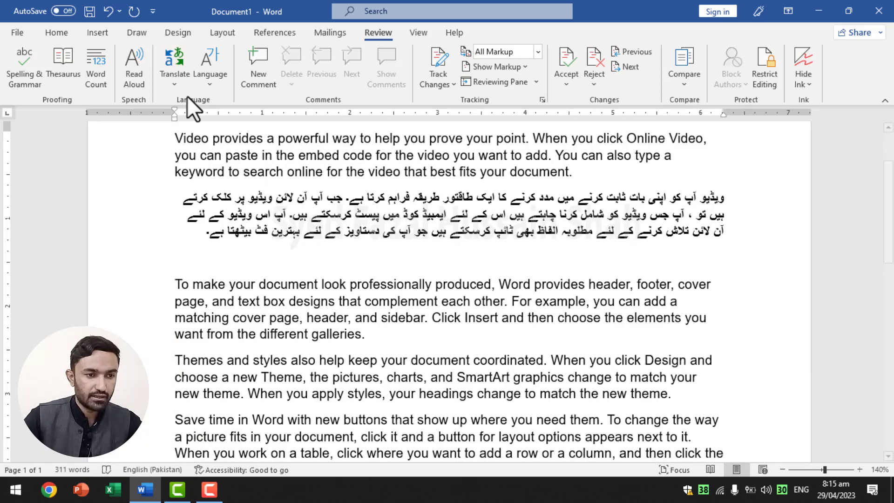
- Create a translated copy of the whole document in Urdu with the source language set to Auto-detect
left_click(174, 83)
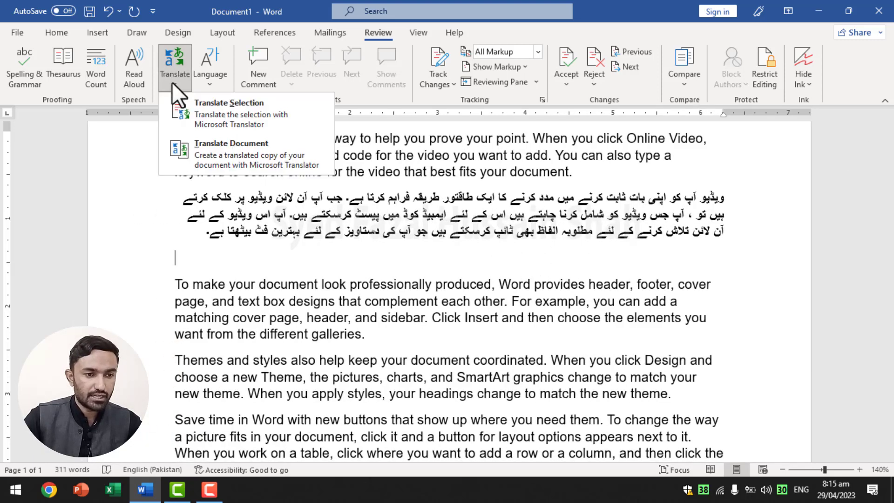
left_click(243, 156)
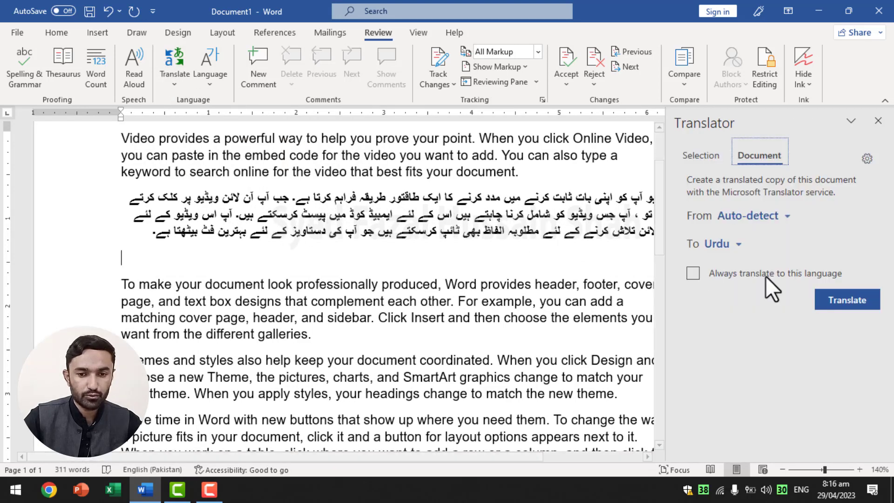
left_click(836, 302)
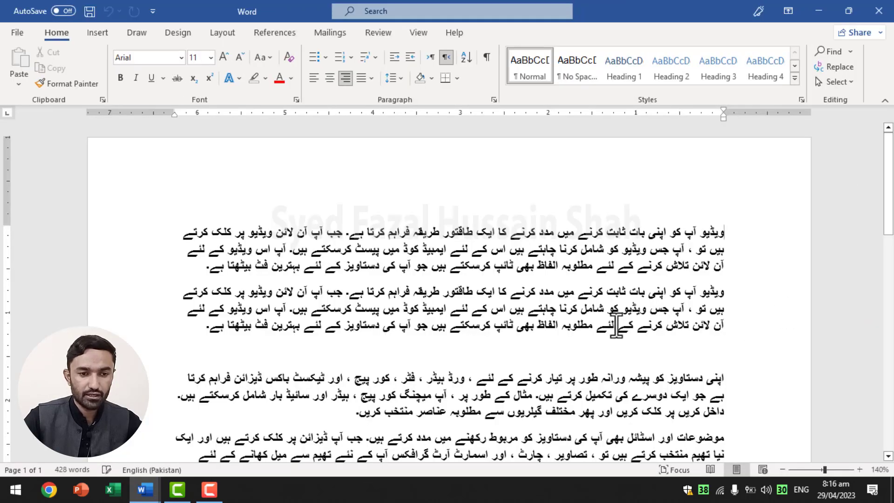
- Look through the translated Urdu copy of the document from beginning to end
scroll(536, 376, "down", 8)
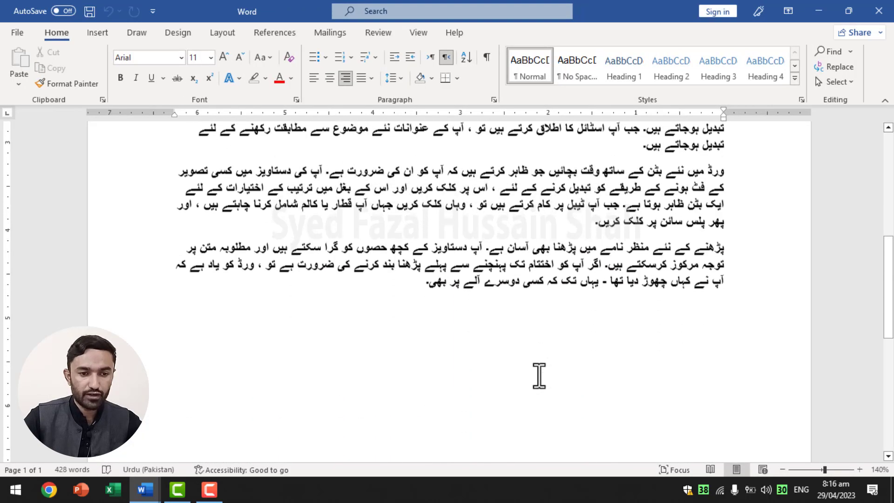
scroll(539, 373, "up", 7)
scroll(538, 374, "up", 1)
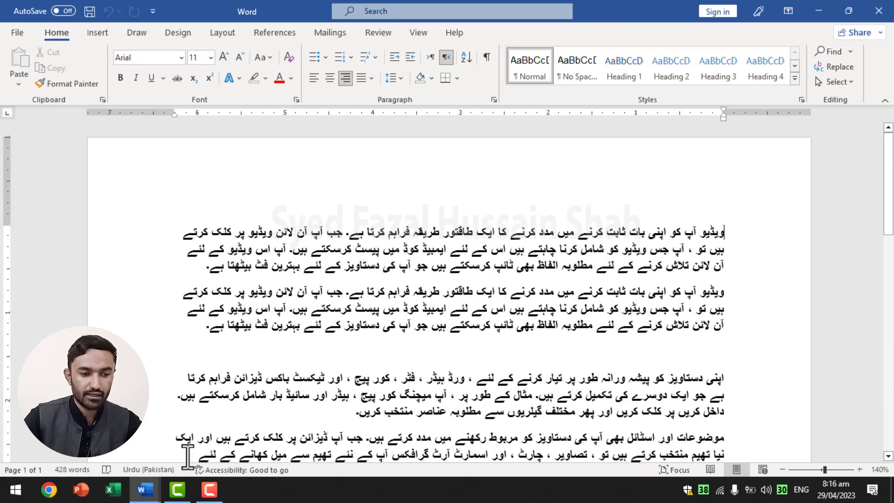
mouse_move(148, 488)
mouse_move(111, 446)
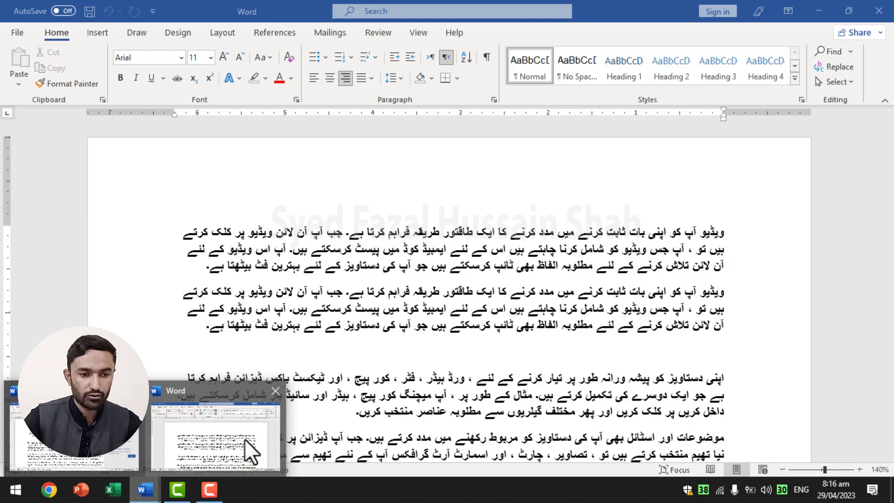
left_click(244, 442)
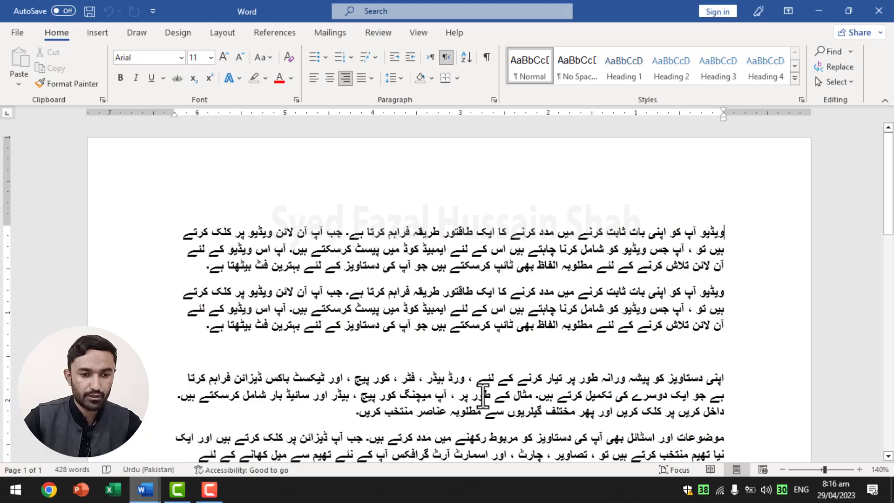
scroll(668, 302, "down", 10)
scroll(669, 302, "up", 5)
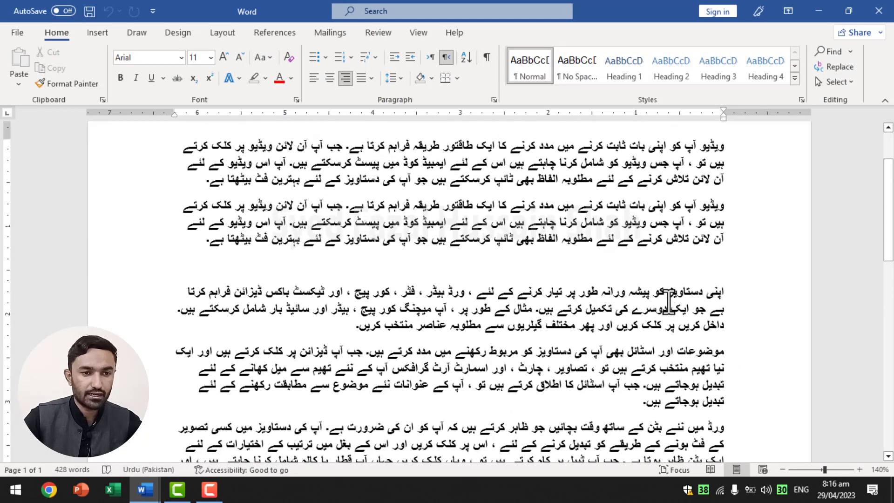
left_click(377, 33)
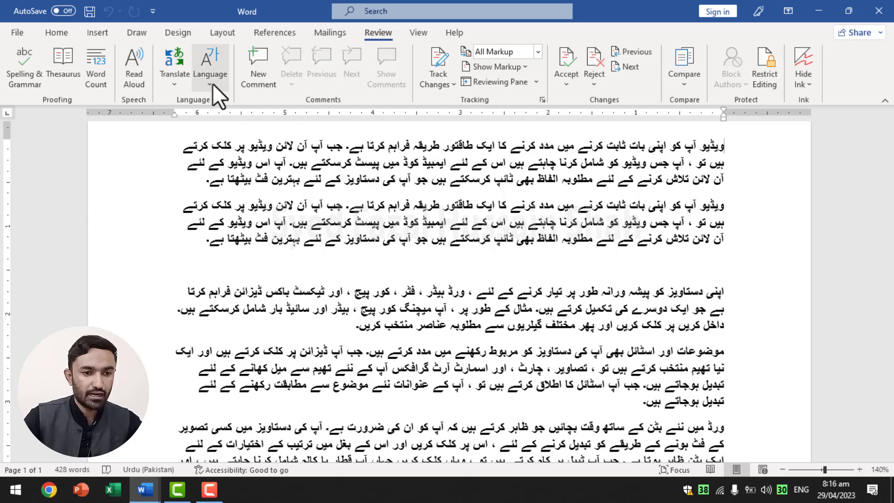
left_click(424, 196)
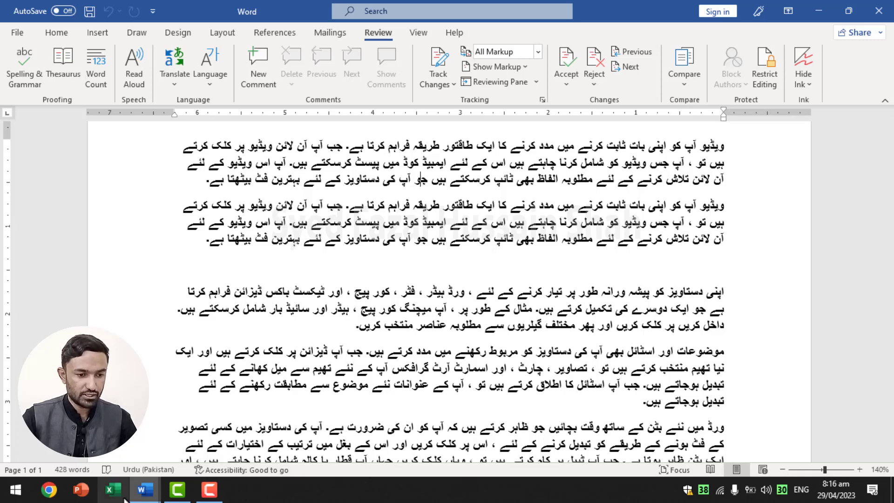
- Return to the original Document1 and close the Translator
mouse_move(143, 487)
left_click(139, 457)
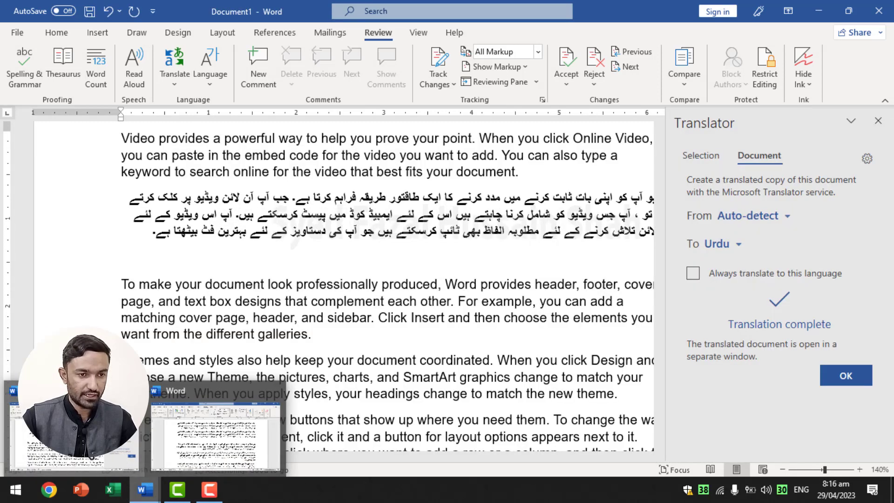
left_click(878, 122)
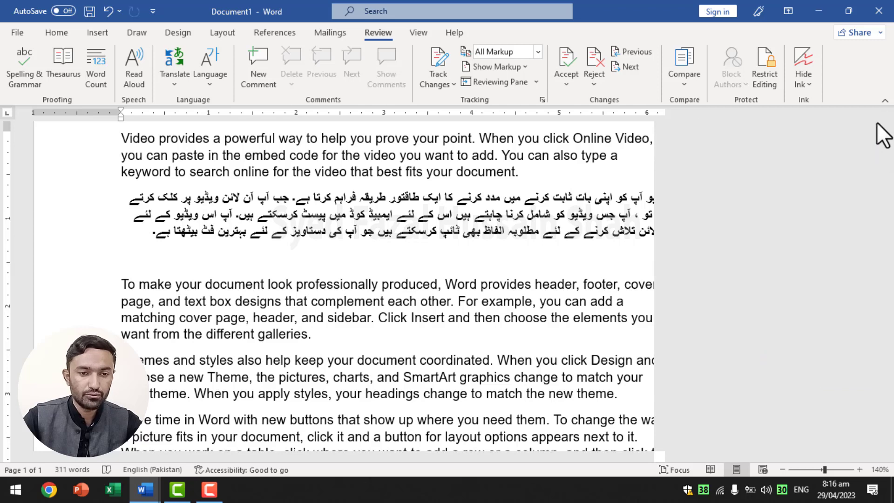
- Review the display and authoring languages in the Office language preferences, then close them without changes
left_click(211, 60)
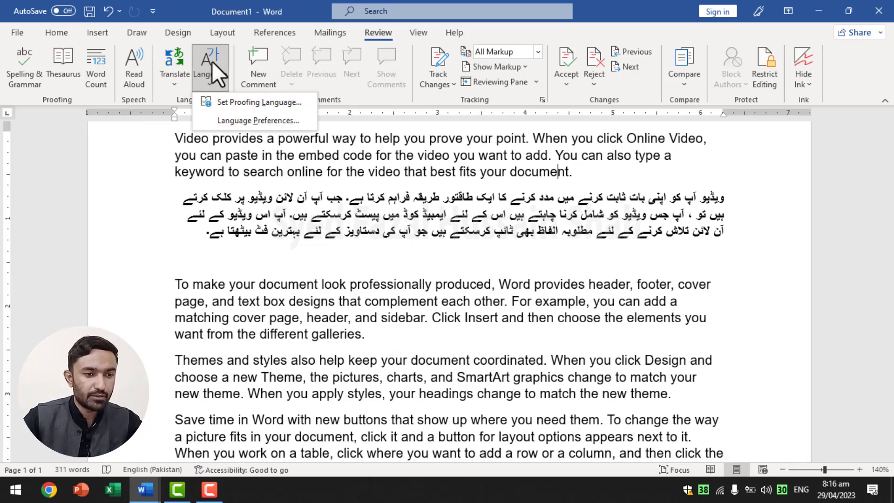
left_click(264, 122)
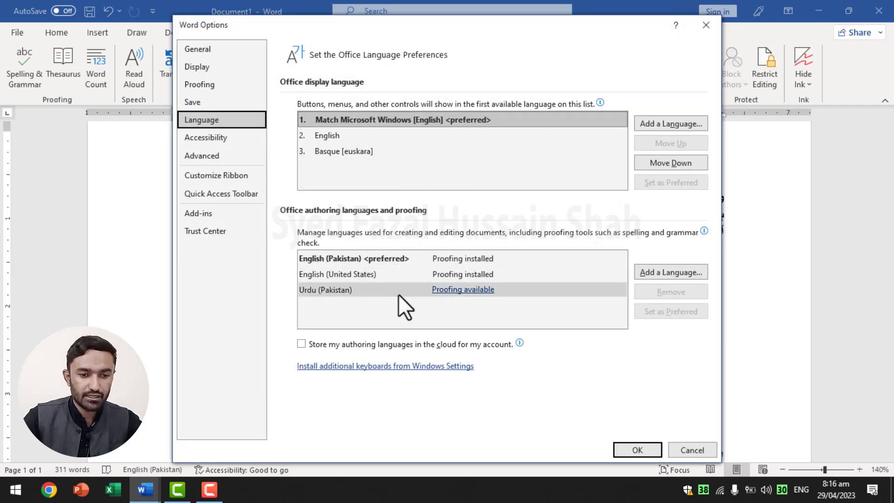
left_click(401, 278)
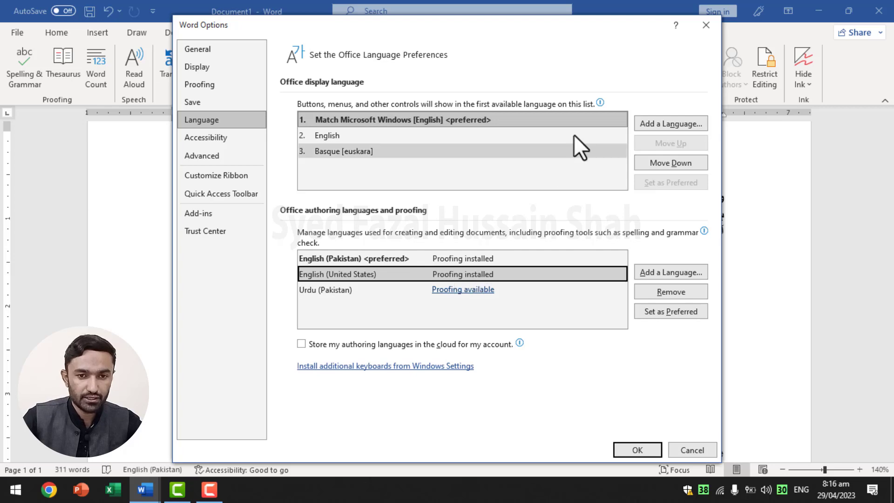
left_click(710, 21)
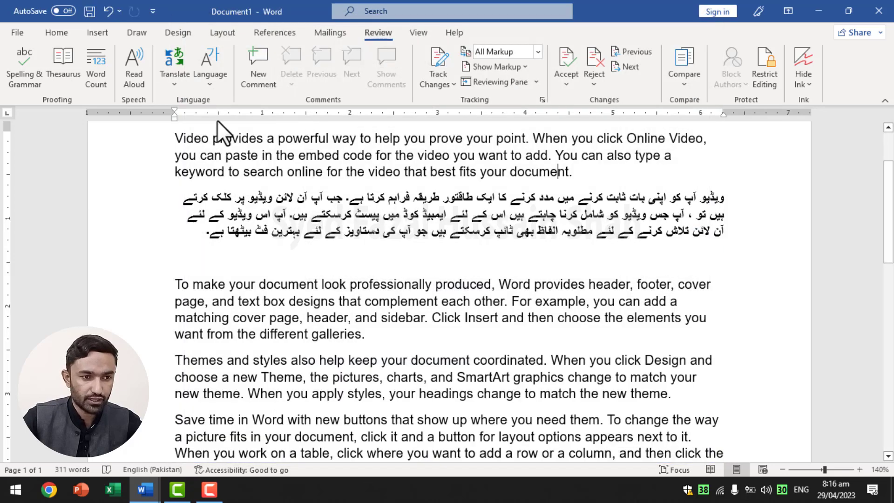
- View the list of available proofing languages and close it without changes
left_click(208, 82)
left_click(260, 102)
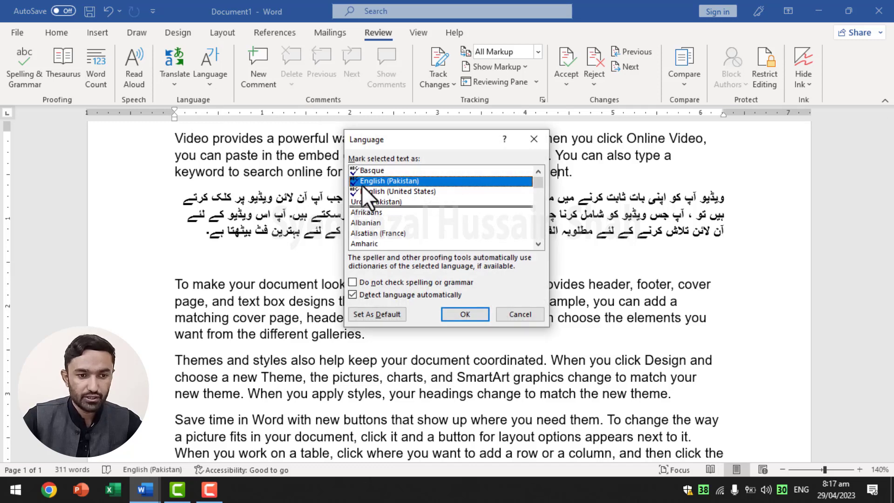
left_click(541, 135)
- Check the Urdu (Pakistan) entry in the authoring languages and view the keyboard languages available in Windows
left_click(217, 84)
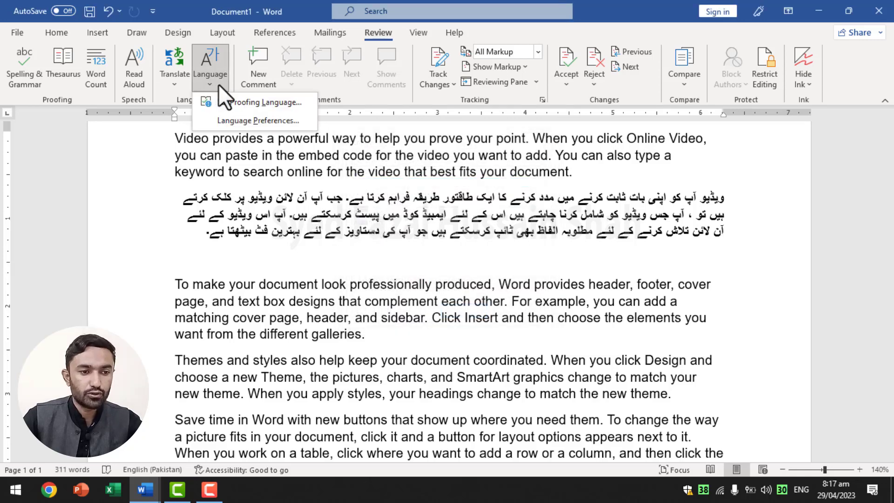
left_click(258, 120)
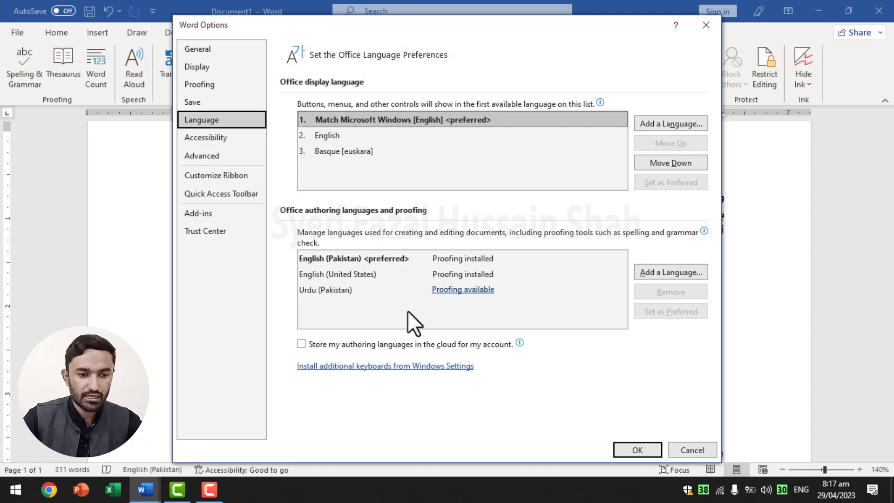
left_click(363, 292)
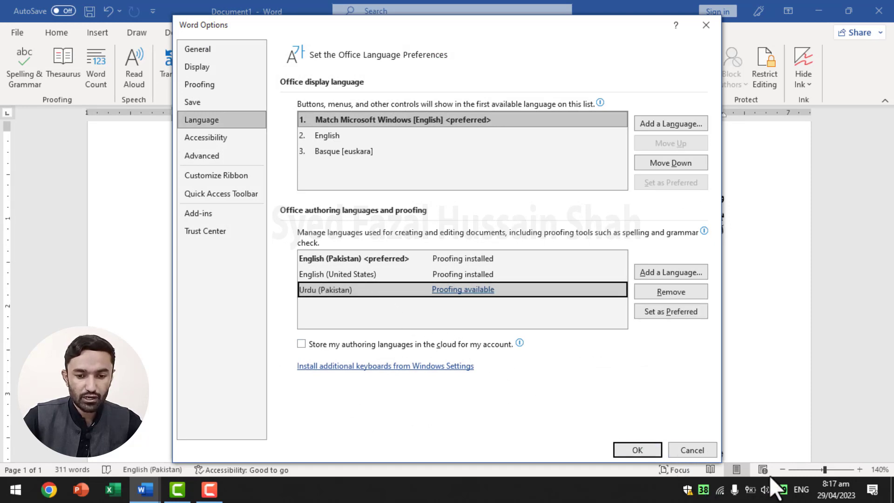
left_click(802, 496)
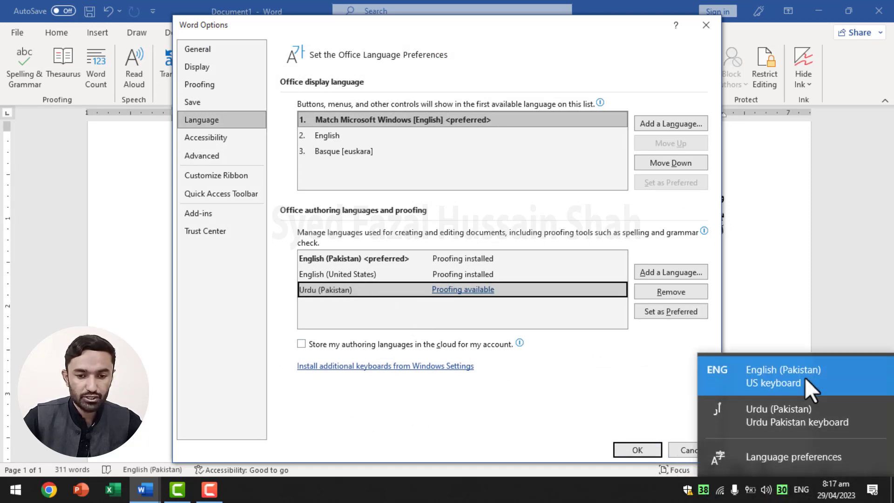
left_click(496, 406)
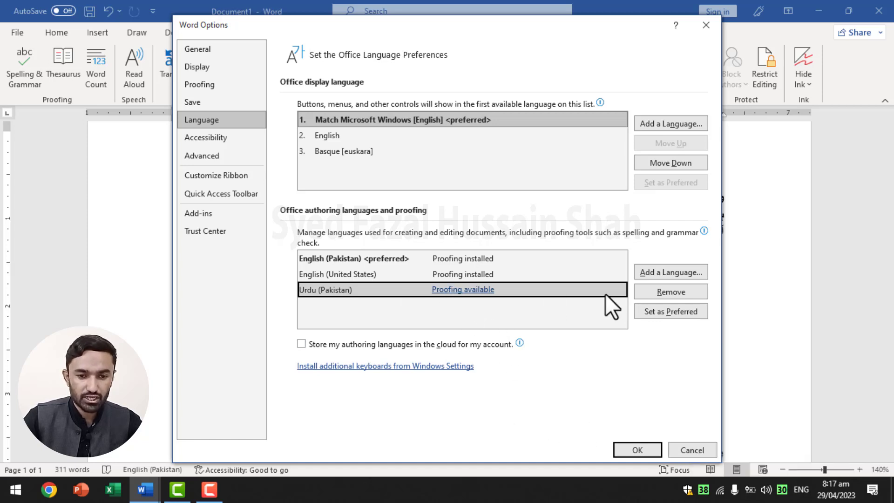
- Try adding Arabic (Iraq) as an authoring language and cancel the language preferences
left_click(662, 272)
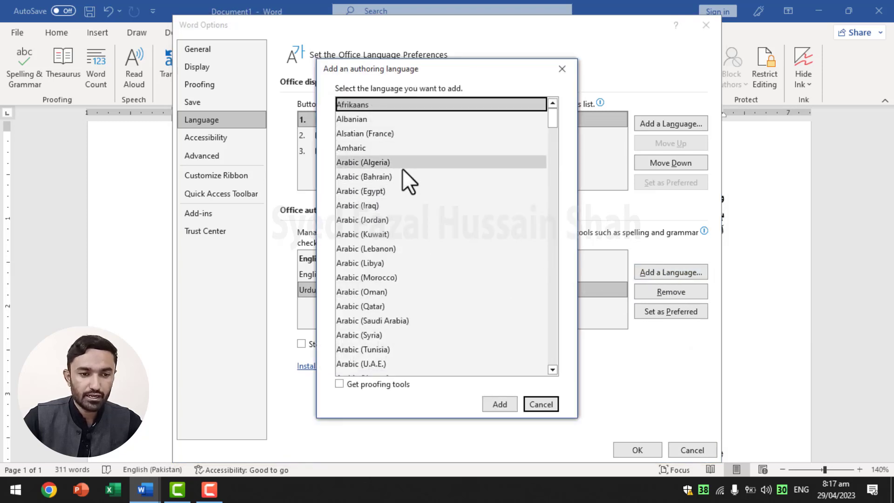
scroll(405, 247, "down", 2)
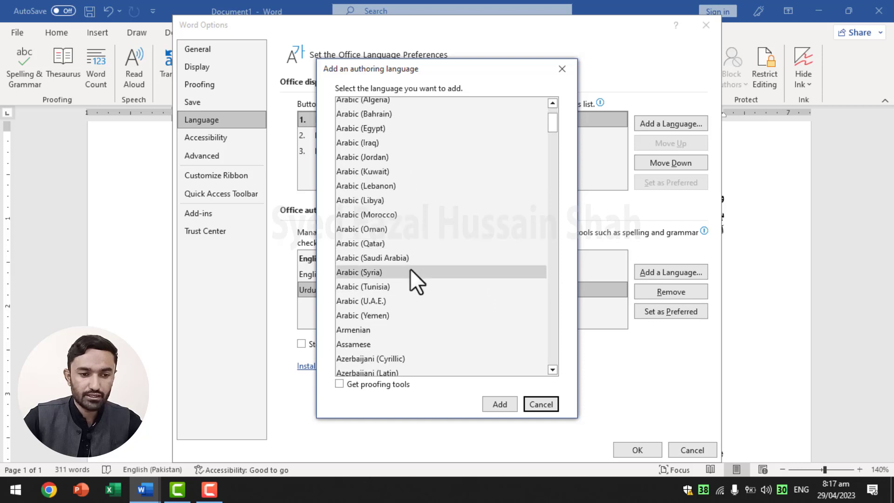
scroll(426, 230, "up", 2)
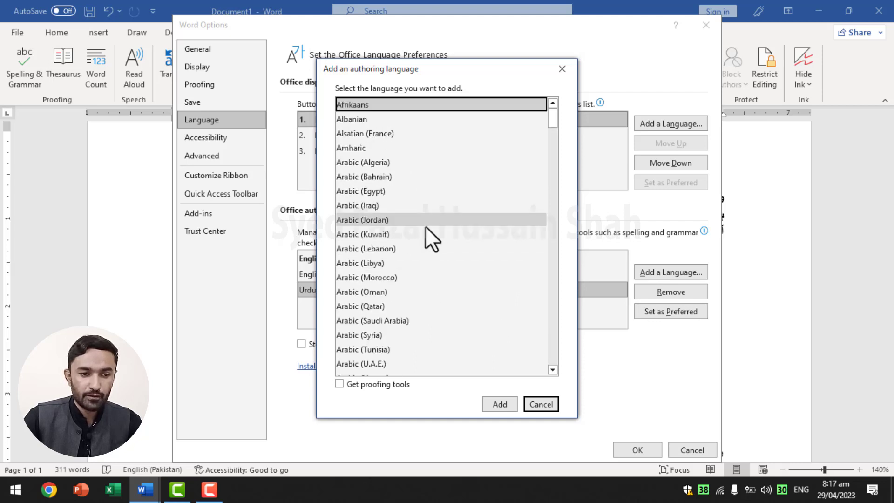
left_click(403, 201)
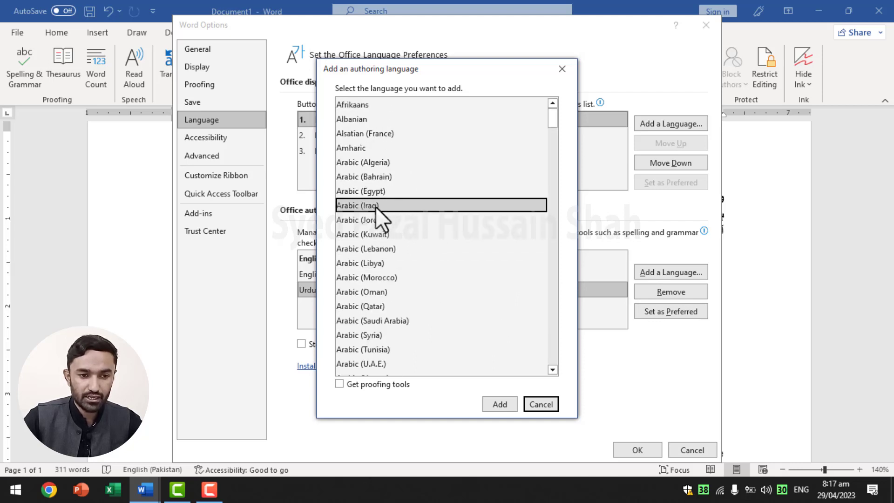
left_click(504, 404)
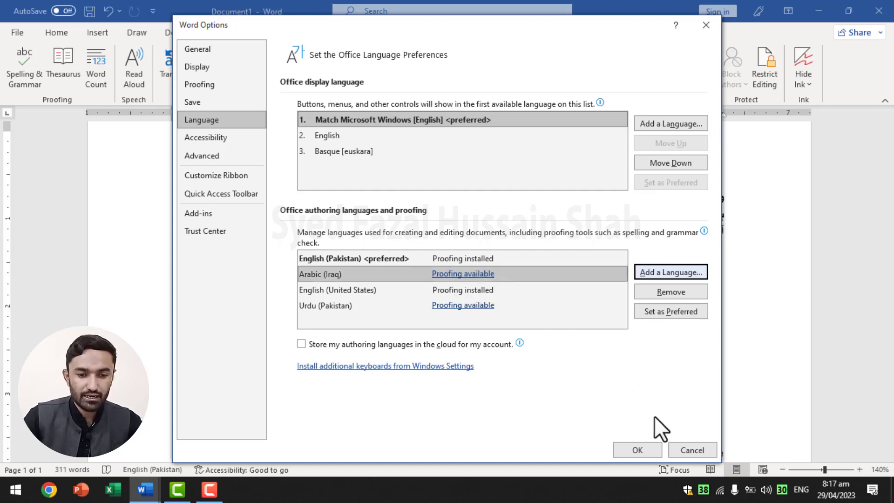
left_click(693, 449)
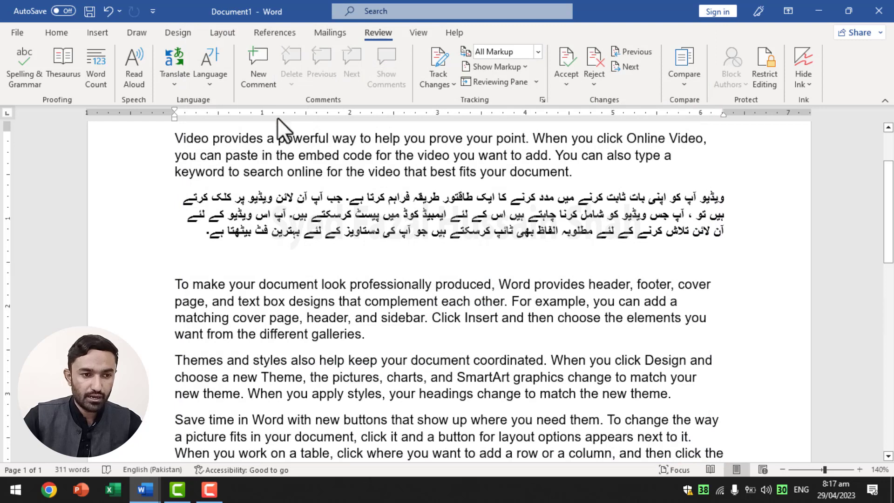
- Select Urdu (Pakistan) among the proofing languages and close the dialog without applying it
left_click(212, 81)
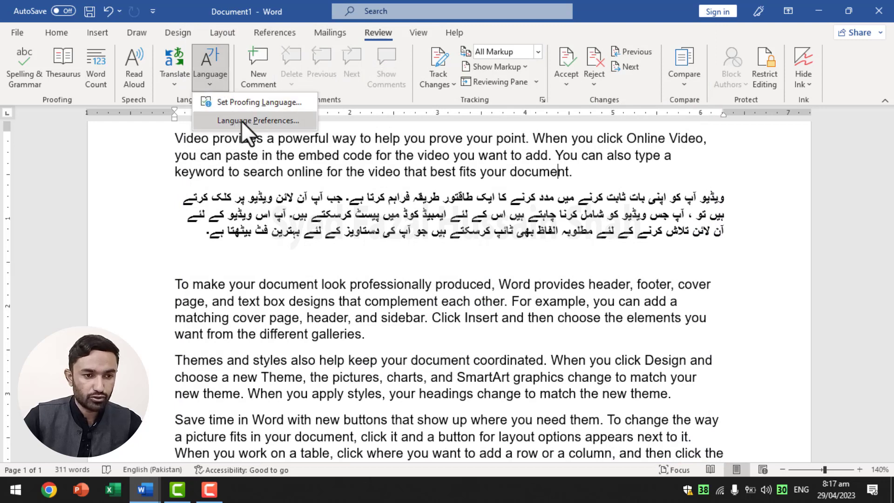
left_click(259, 101)
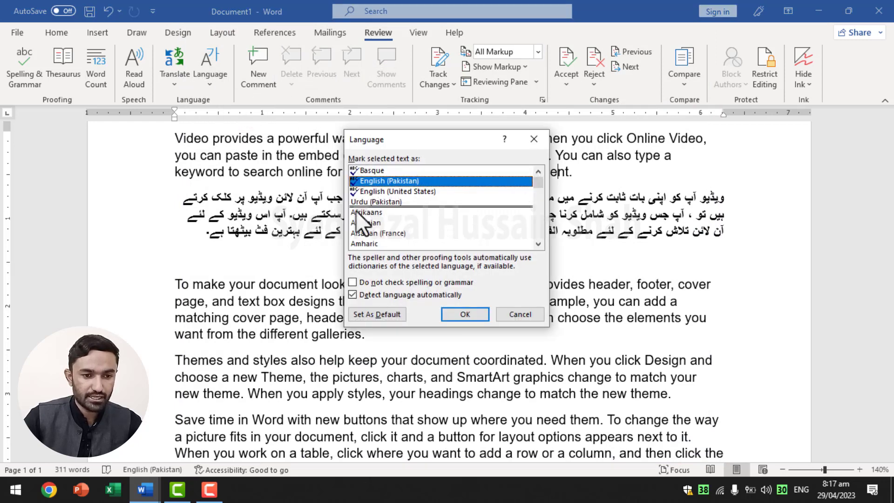
left_click(354, 202)
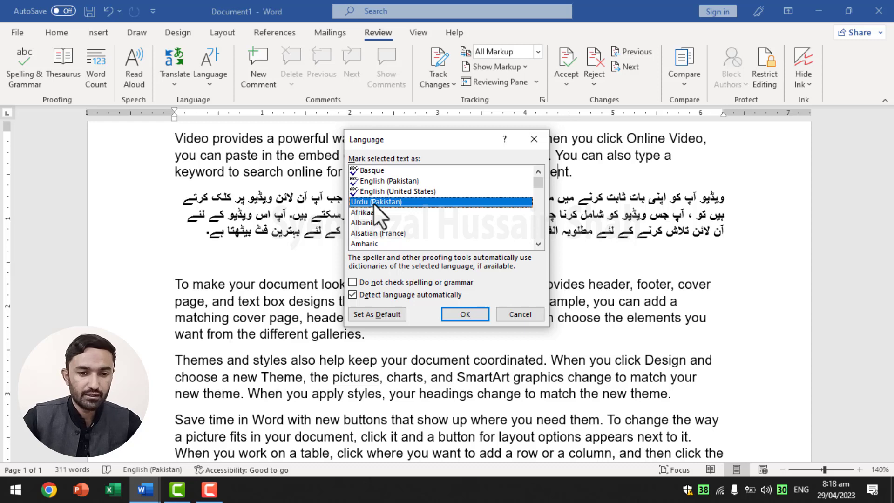
left_click(541, 138)
left_click(373, 285)
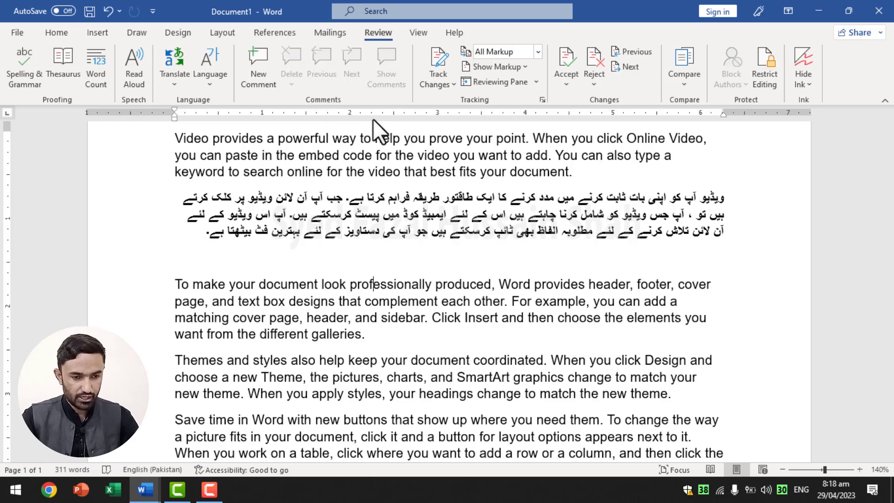
- Create a new blank document and fill it with sample paragraphs using =rand(99)
key("ctrl+n")
type("=")
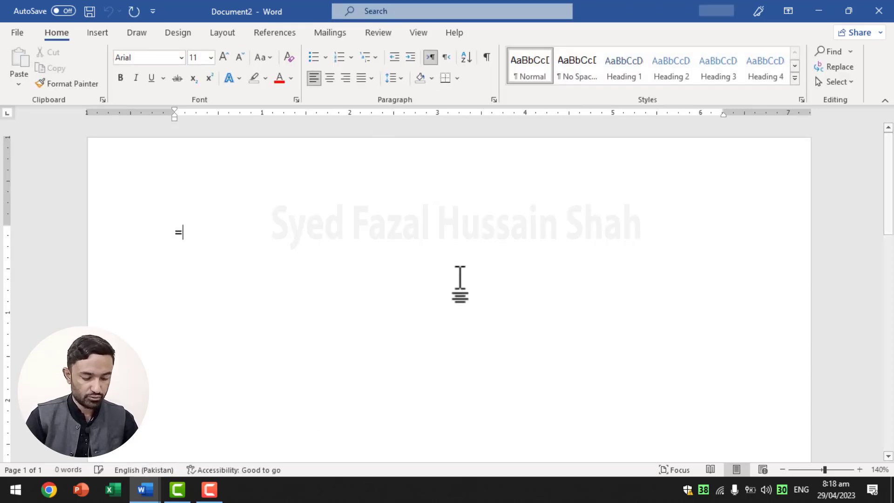
type("rand(")
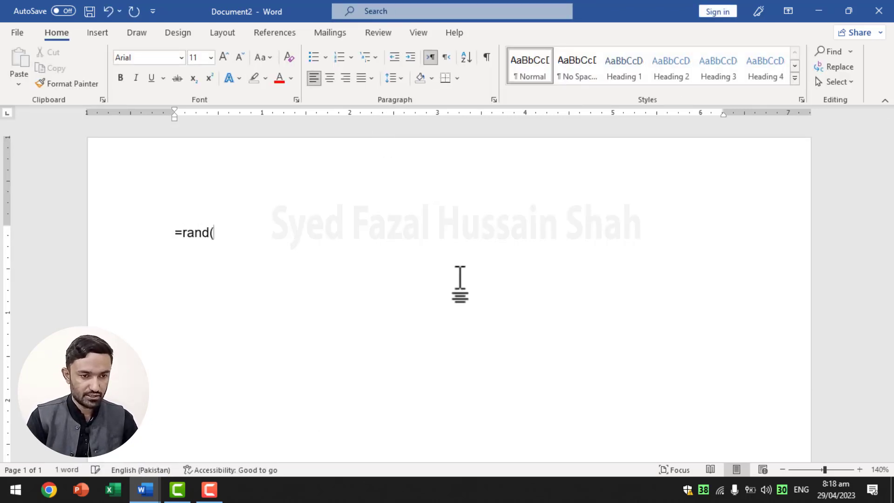
type("99")
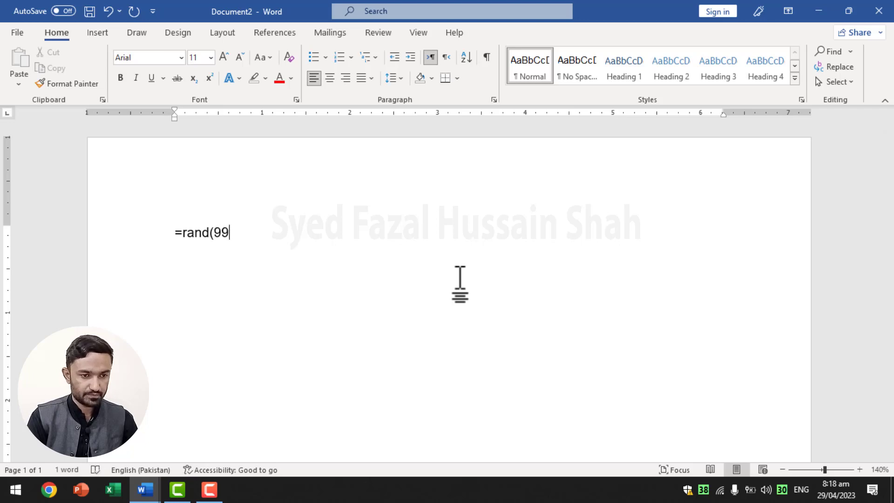
type(")")
key("Return")
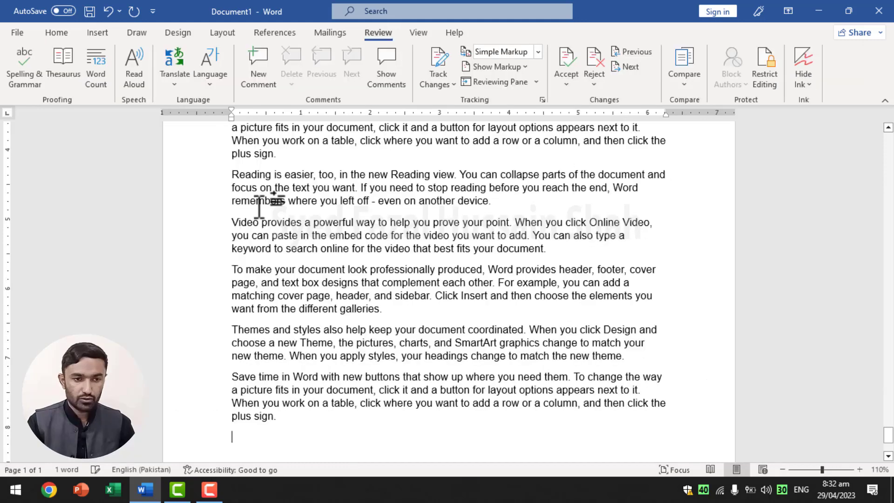
- Add the comment "Good" to the words "provides a powerful way to help" in the first paragraph
scroll(265, 205, "up", 10)
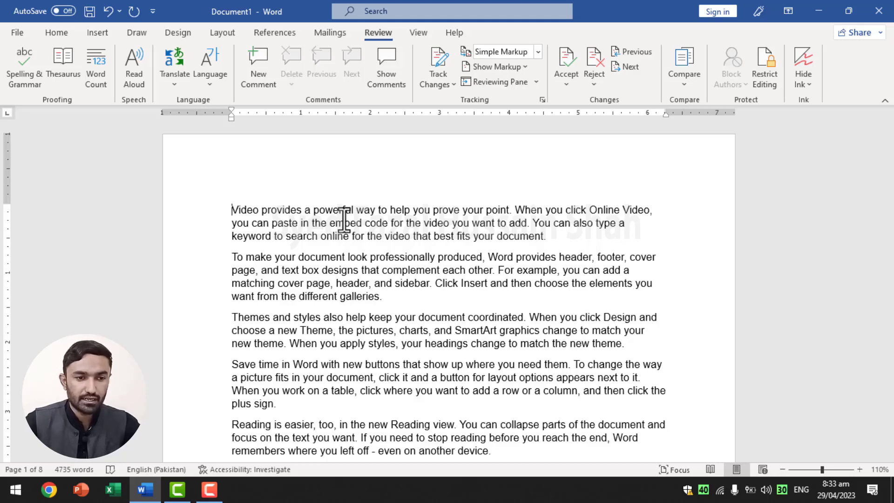
left_click_drag(302, 210, 412, 210)
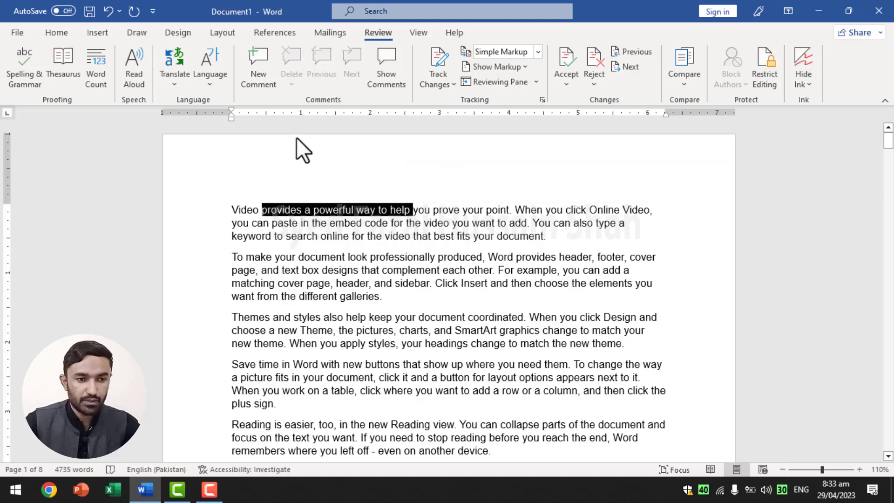
left_click(258, 65)
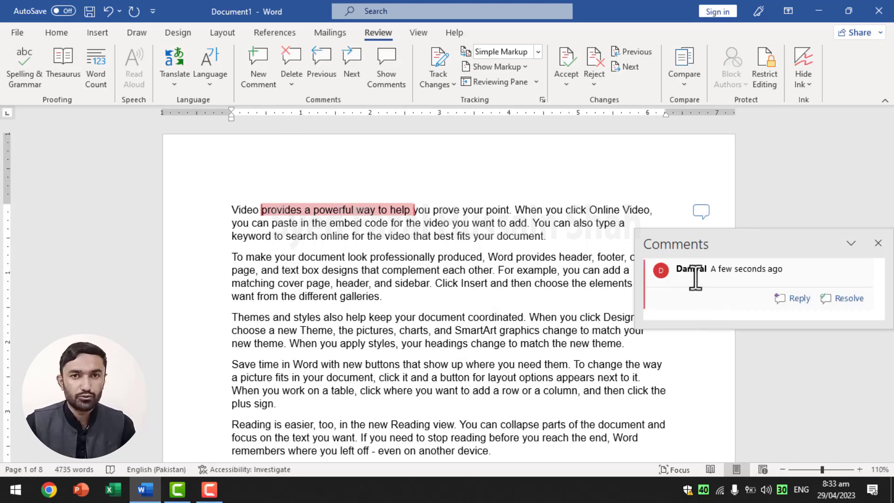
type("Good")
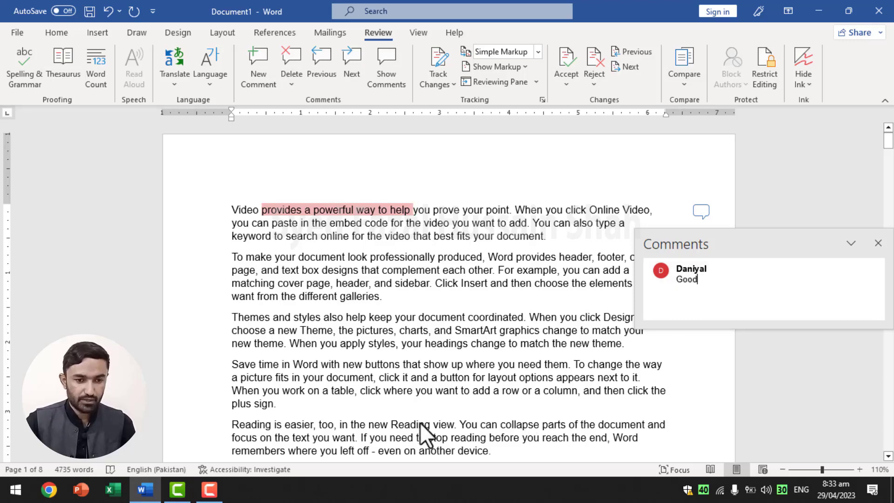
left_click(355, 385)
- Add the comment "Weldone" to "need them. To change the way a picture" in the fourth paragraph
left_click_drag(277, 377, 525, 372)
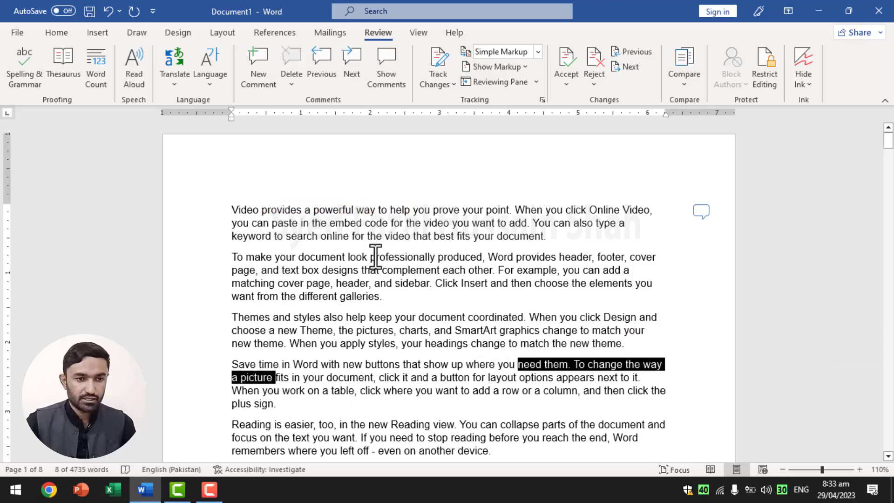
left_click(258, 59)
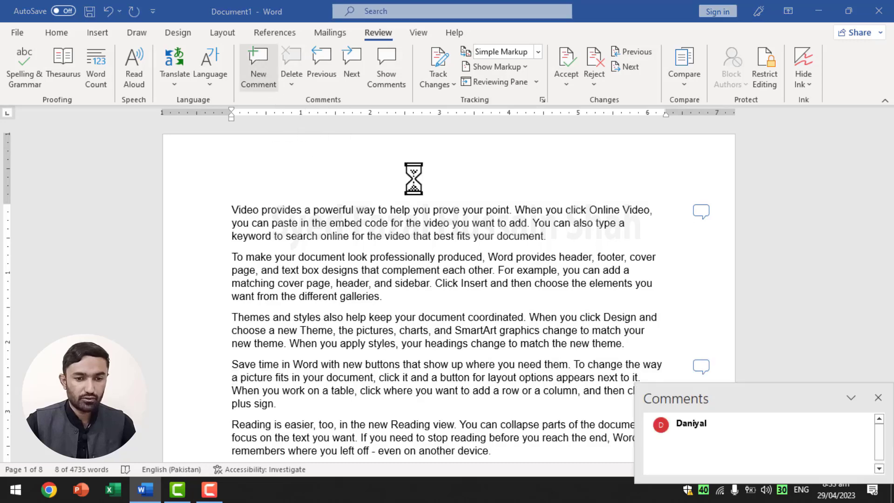
type("Weldone")
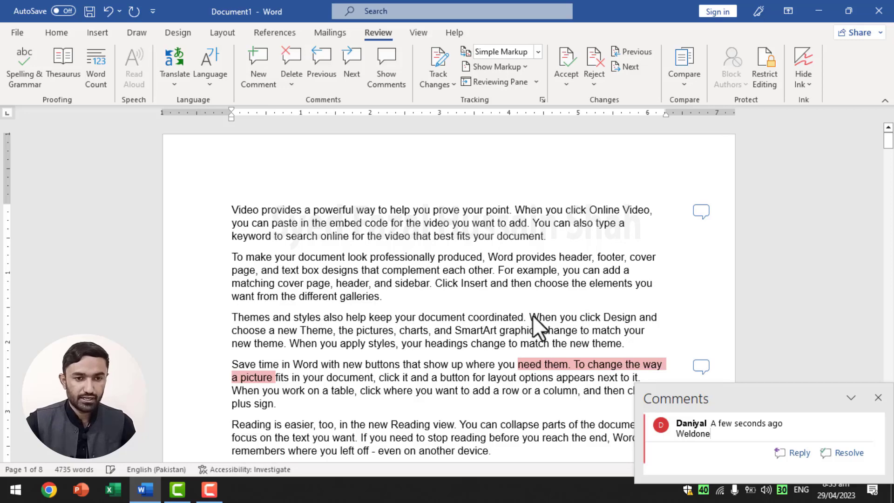
left_click(484, 258)
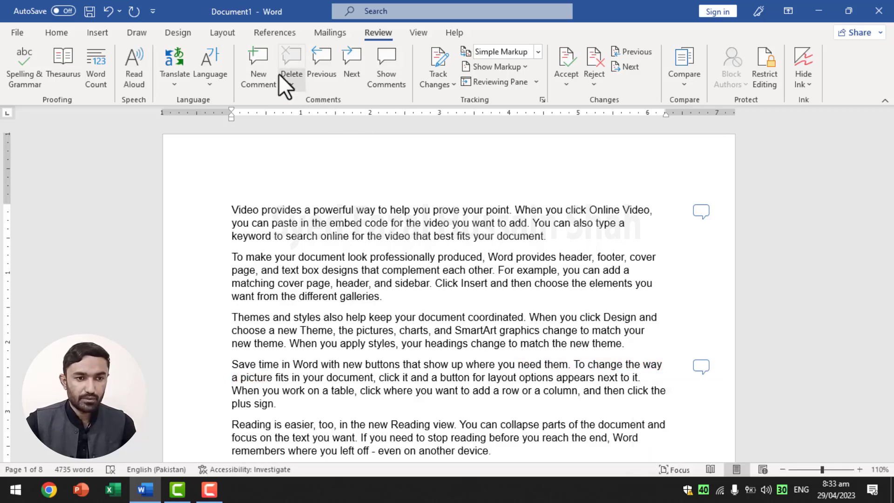
- Switch the review display to All Markup to view the comments beside the text and return it to Simple Markup
left_click(538, 49)
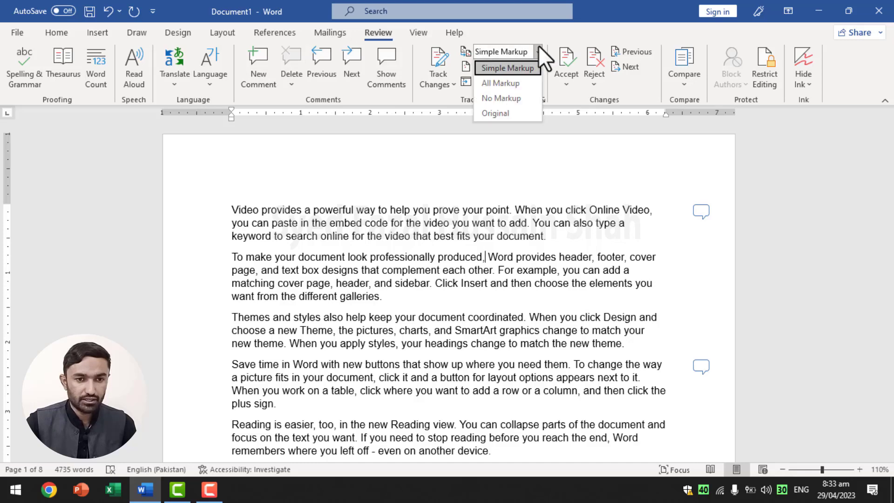
left_click(523, 85)
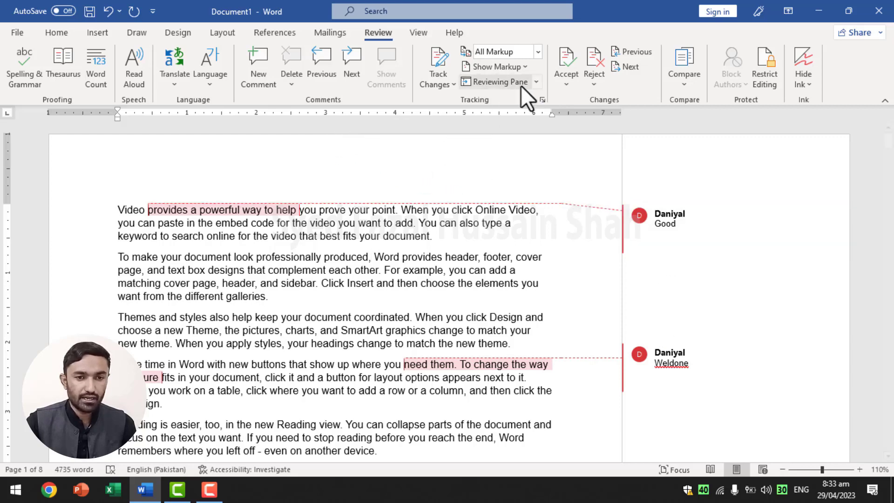
left_click(538, 52)
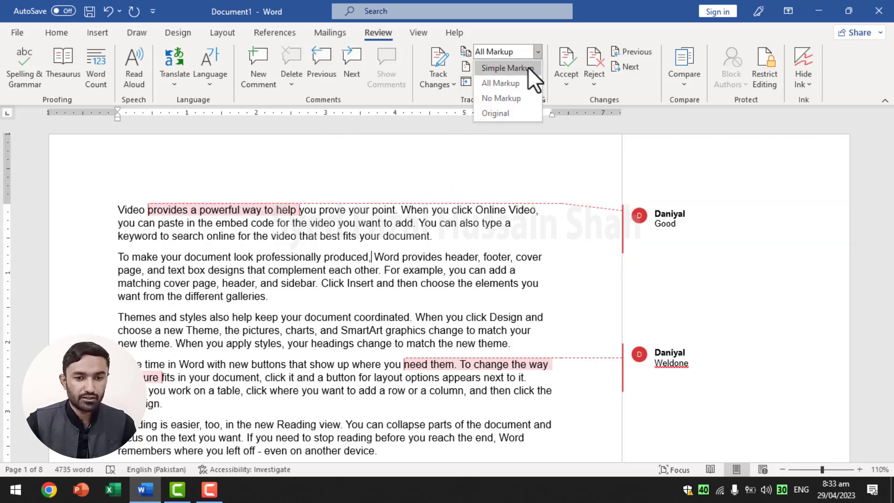
left_click(528, 67)
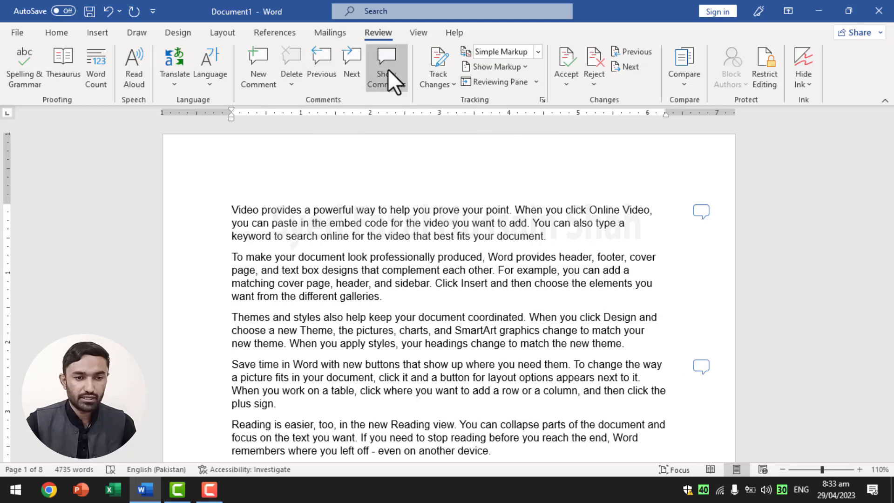
- Toggle the display of all comments on and off twice in Simple Markup
left_click(387, 69)
left_click(387, 69)
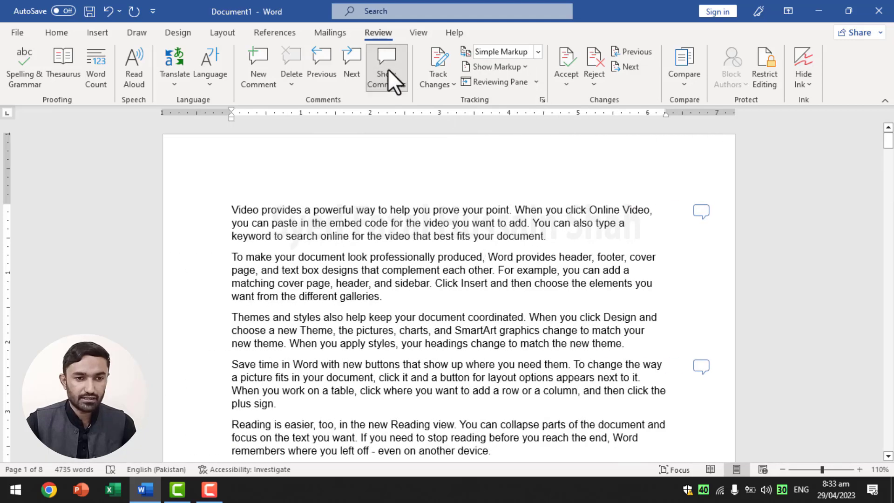
left_click(387, 69)
left_click(387, 69)
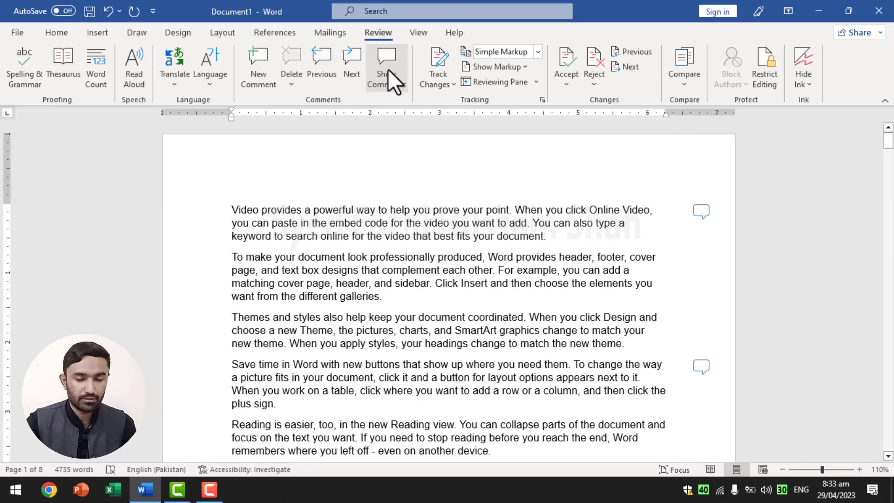
- Display the document in All Markup once more and set the review display back to Simple Markup
left_click(538, 51)
left_click(512, 82)
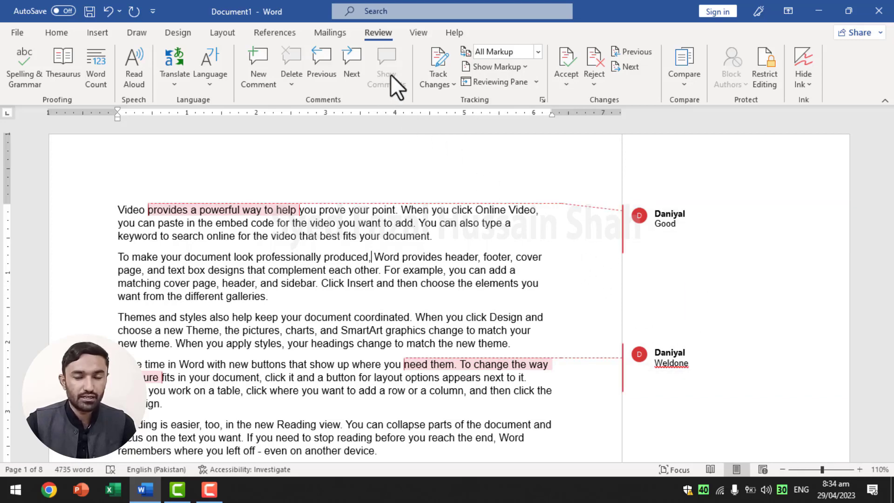
left_click(537, 54)
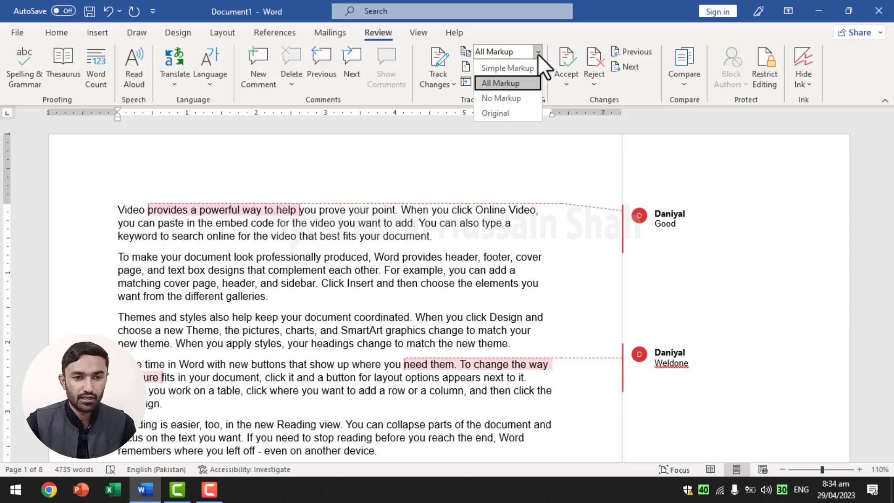
left_click(522, 69)
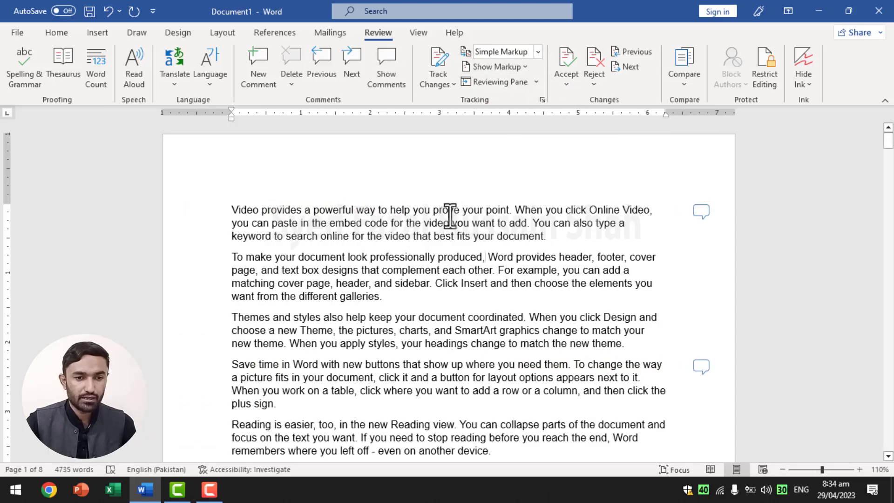
- Go through the comments from the first paragraph to "Weldone" in the fourth paragraph and return to the text
left_click(318, 212)
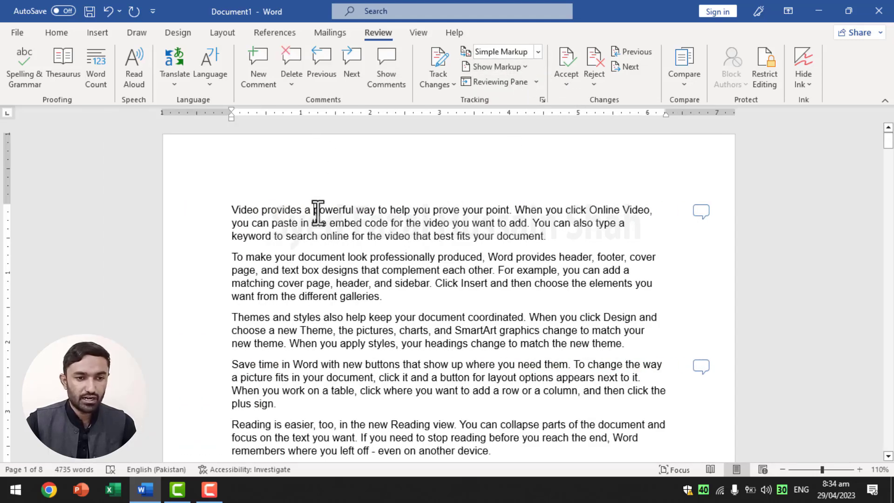
left_click(351, 58)
left_click(350, 57)
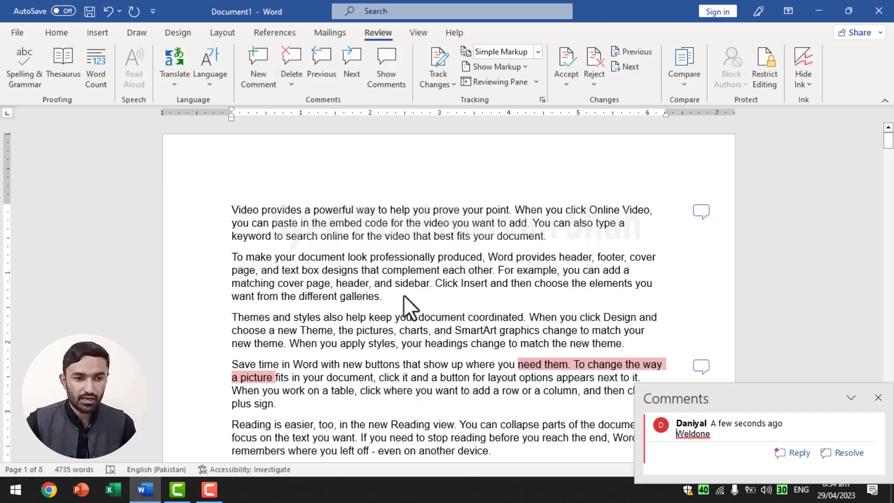
left_click(428, 285)
- Add the comment "Mistake" to the words "embed code for the video" in the sixth paragraph and delete that comment
scroll(426, 284, "down", 5)
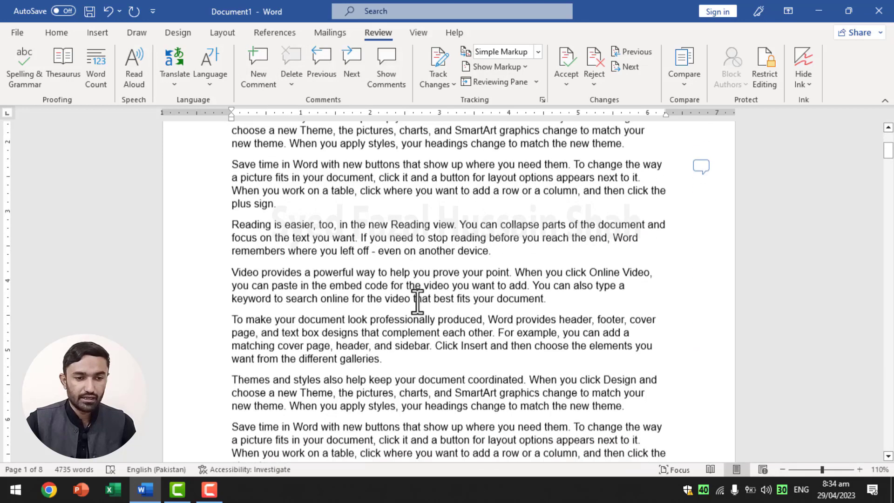
left_click_drag(335, 285, 444, 286)
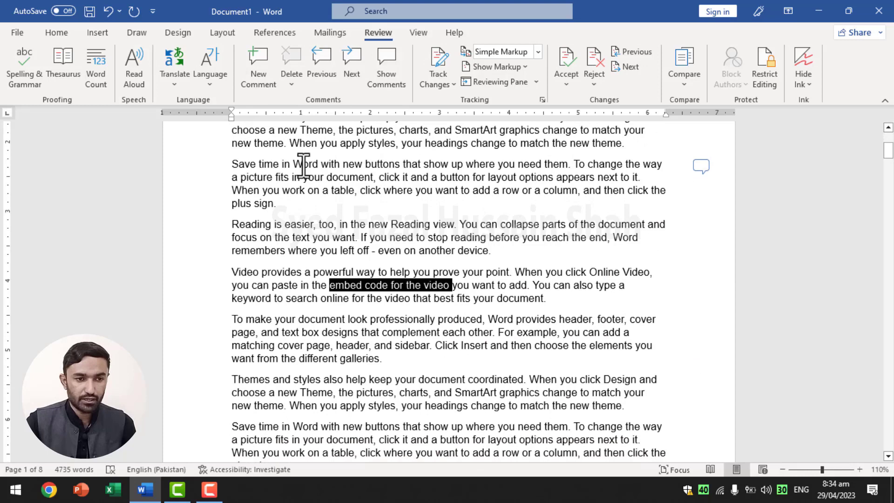
left_click(266, 66)
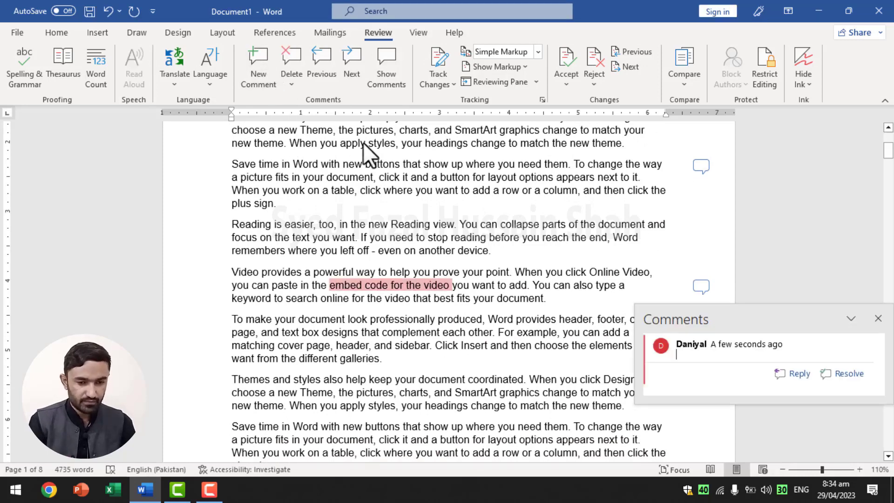
type("Mist")
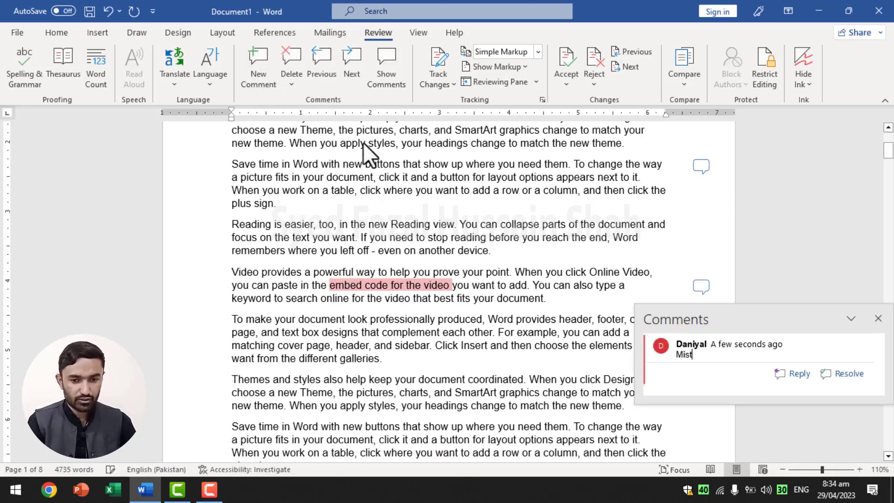
type("ake")
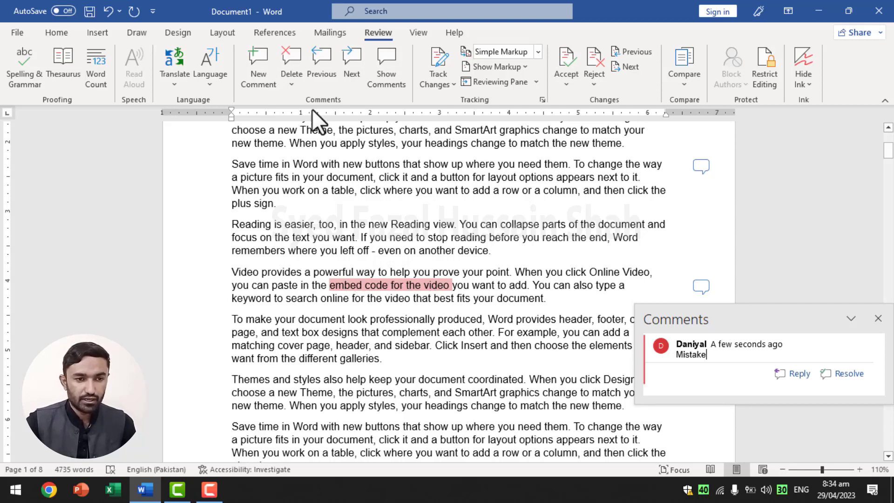
left_click(292, 74)
- Open the "Good" comment in the first paragraph and add the reply "asdf" to it
scroll(440, 236, "up", 8)
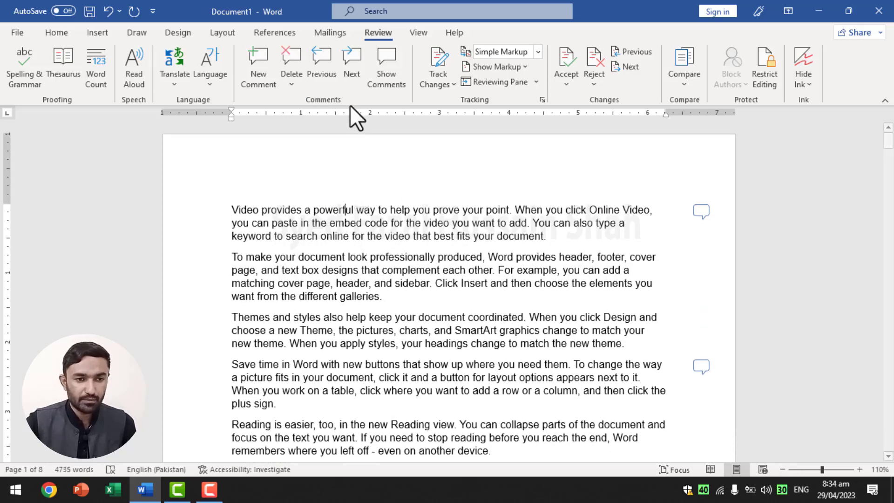
left_click(351, 66)
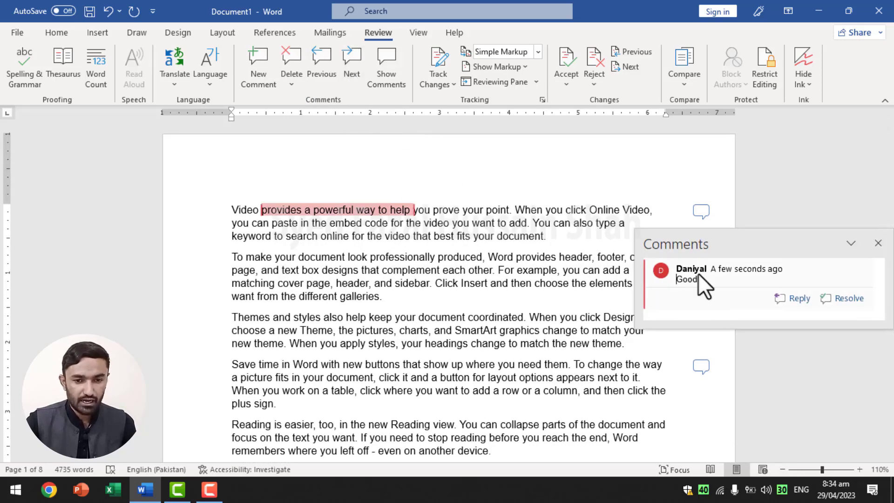
left_click(787, 297)
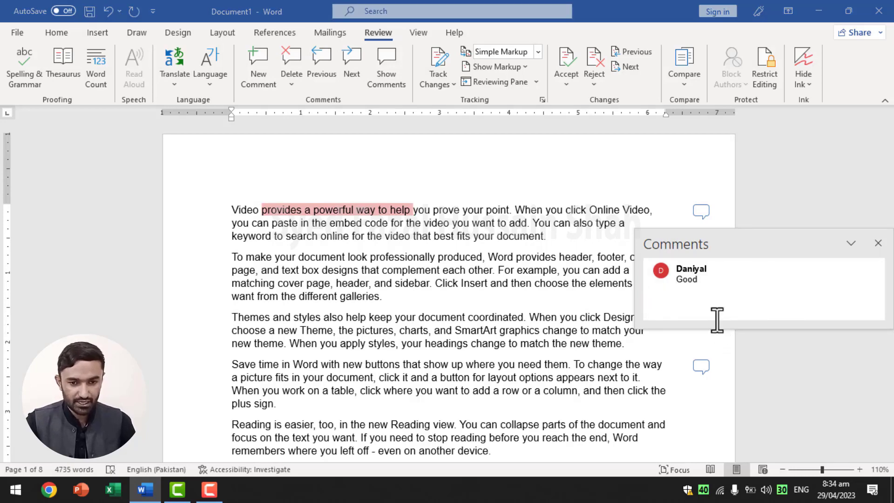
left_click(742, 317)
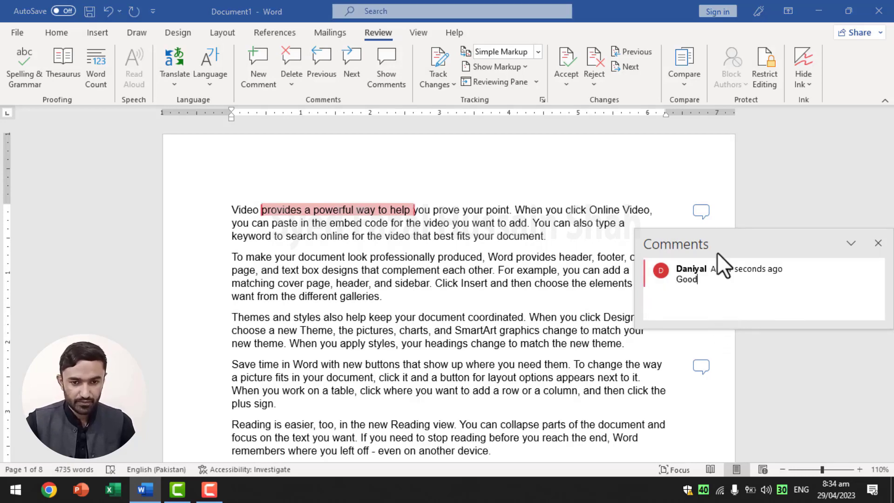
left_click(700, 212)
left_click(699, 212)
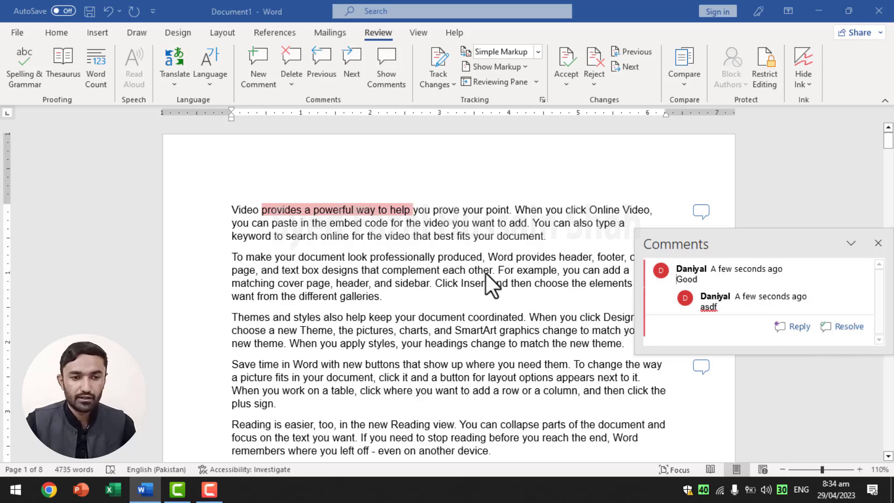
- Advance from the "Good" comment through its reply to the "Weldone" comment and return to the second paragraph's text
left_click(351, 68)
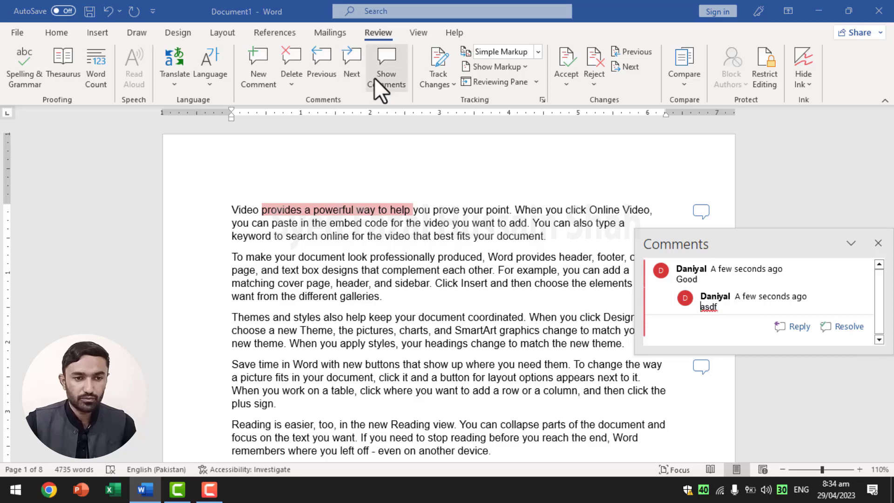
left_click(356, 66)
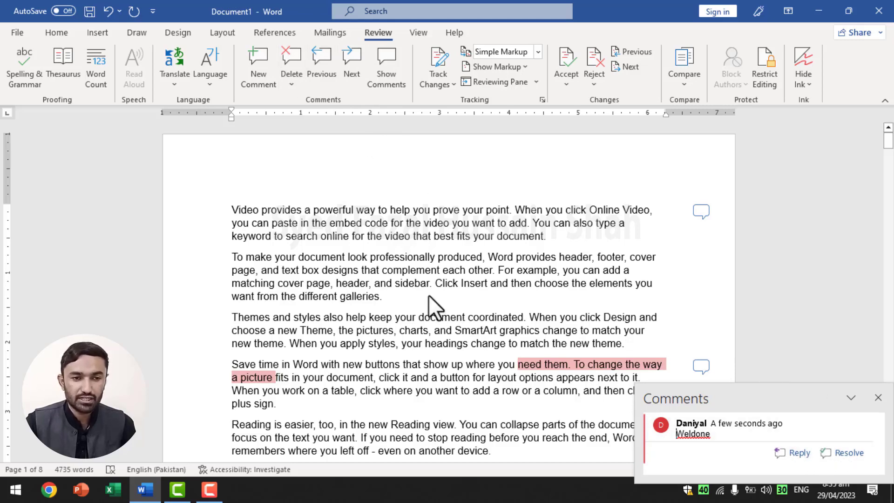
left_click(427, 257)
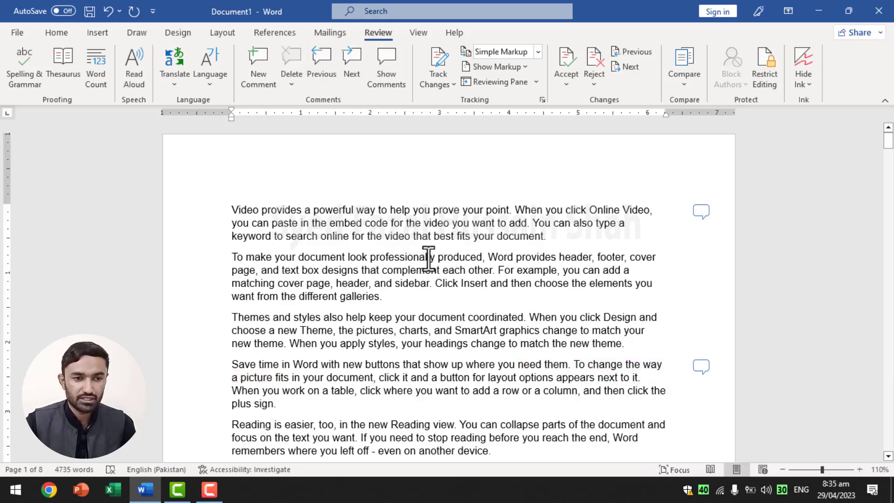
- Show all comments beside the text and hide them again
left_click(391, 74)
left_click(392, 71)
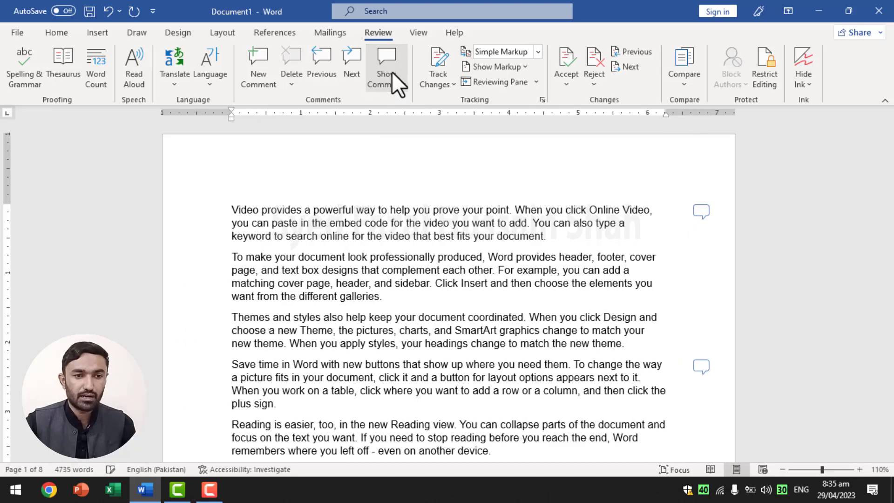